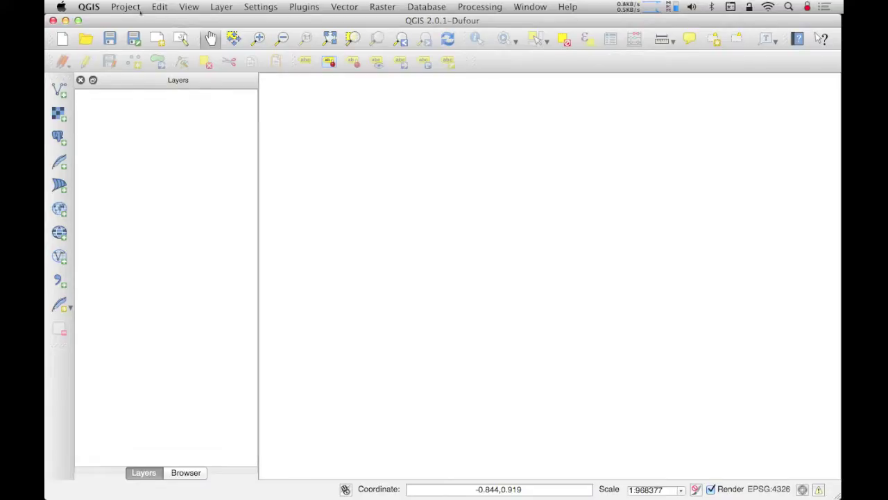
# - In Project Properties, enable on-the-fly CRS transformation with WGS 84 (EPSG:4326) as the project CRS
pyautogui.click(123, 7)
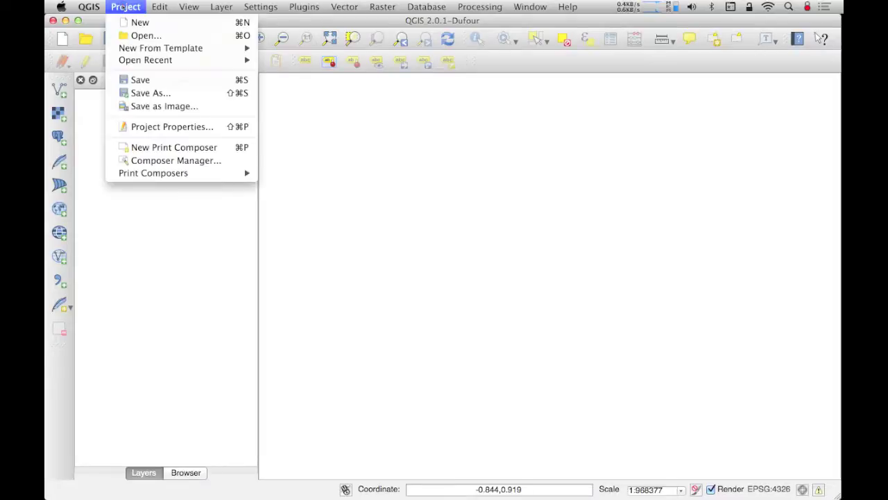
pyautogui.click(148, 129)
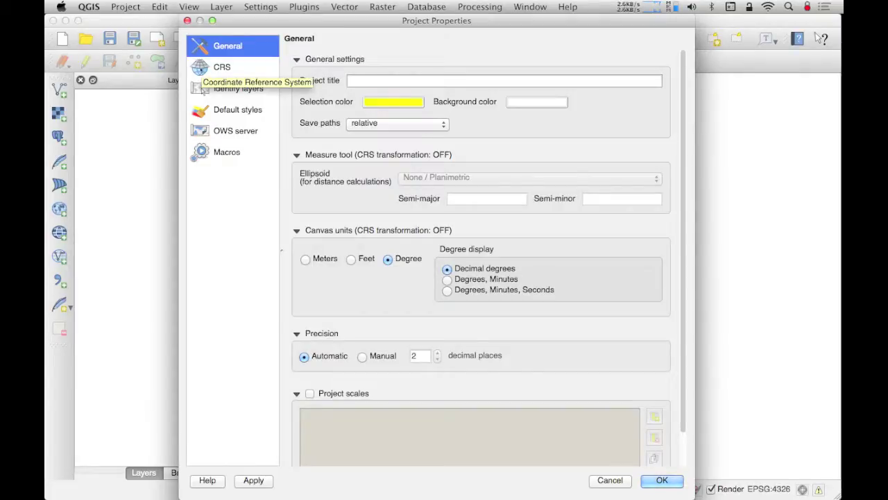
pyautogui.click(200, 67)
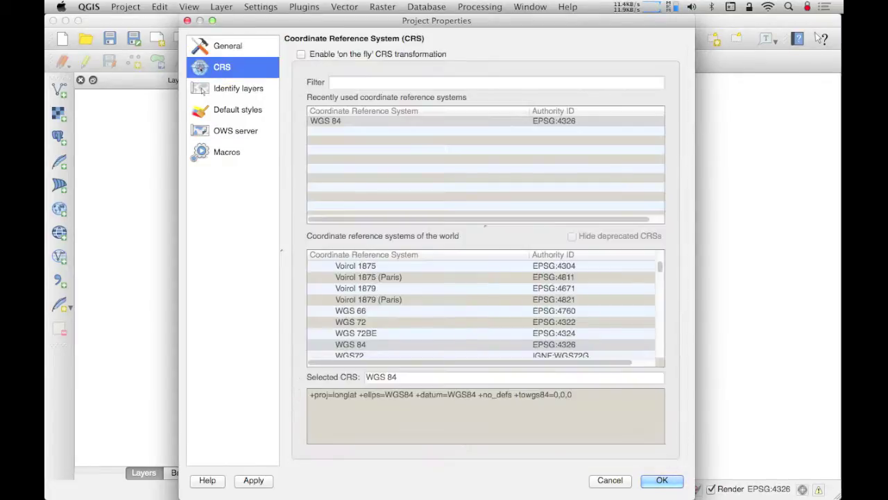
pyautogui.click(301, 54)
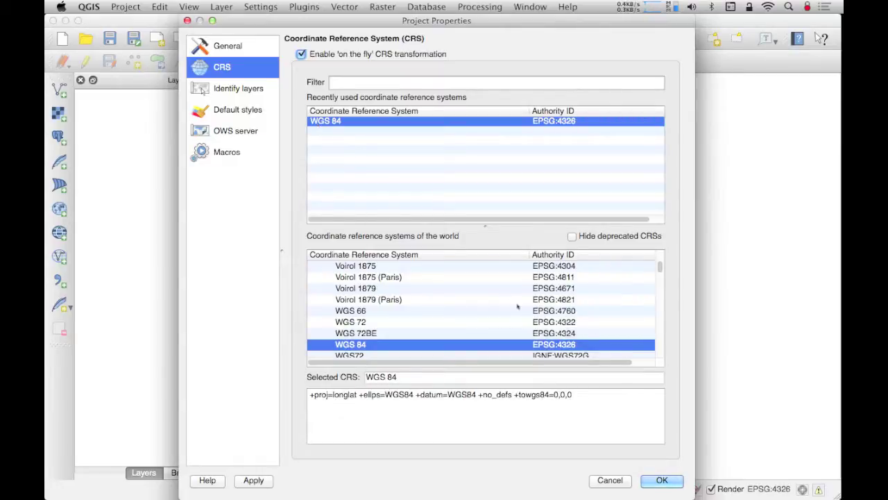
pyautogui.click(660, 480)
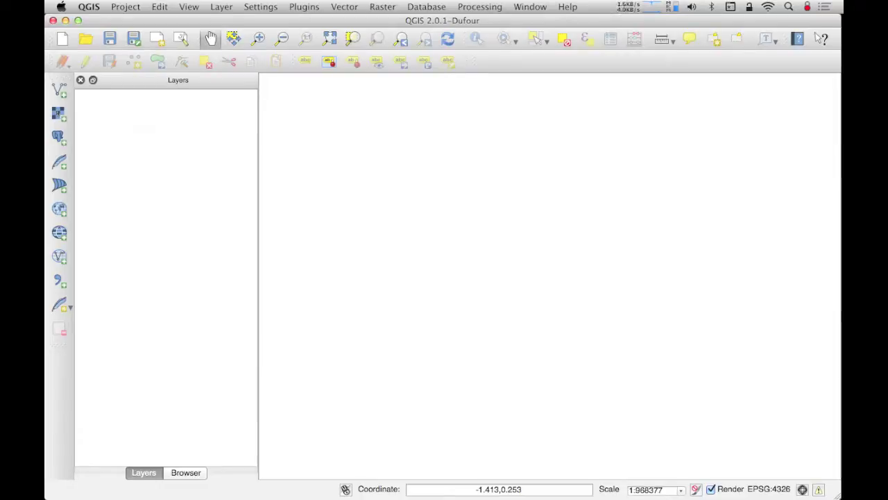
# - Add hyp04.img from LaCie > OILS515-2014 > QGIS Demo > nm60mdem as a raster layer
pyautogui.click(220, 7)
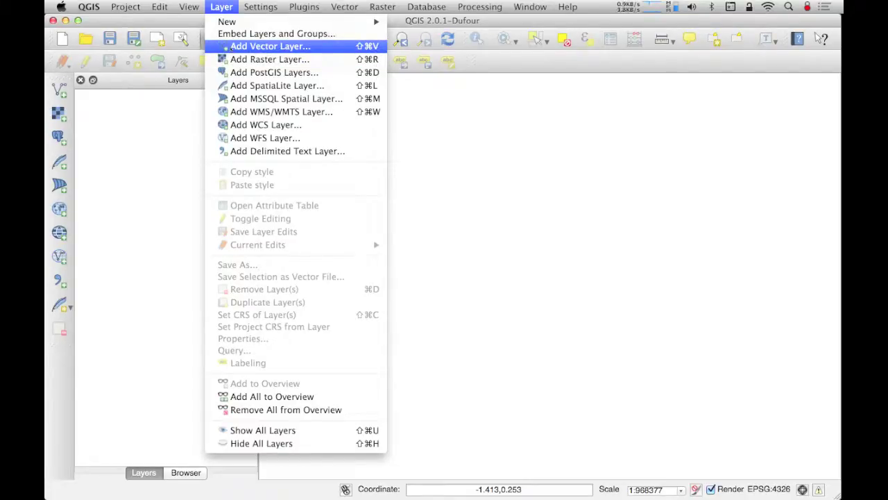
pyautogui.click(221, 6)
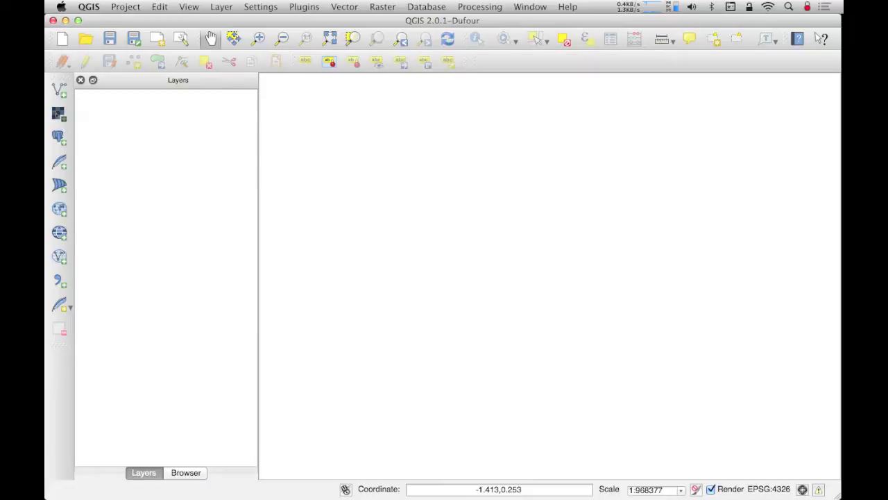
pyautogui.click(58, 114)
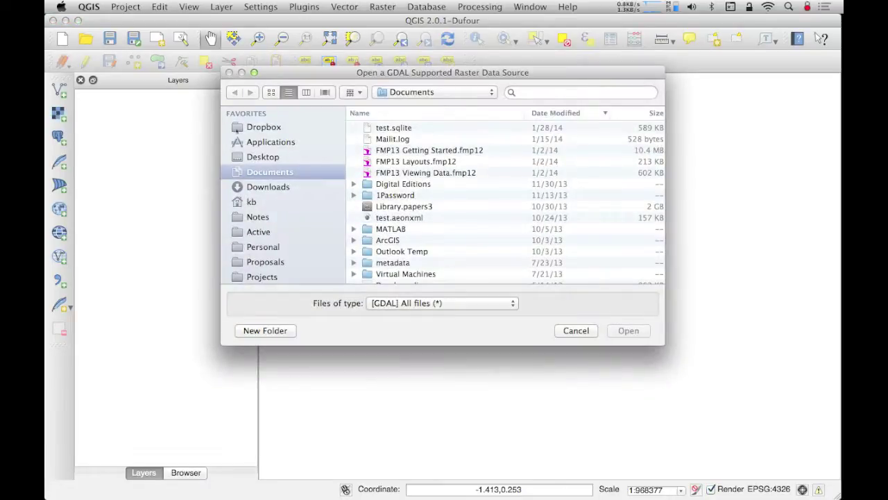
pyautogui.scroll(-10, 244, 231)
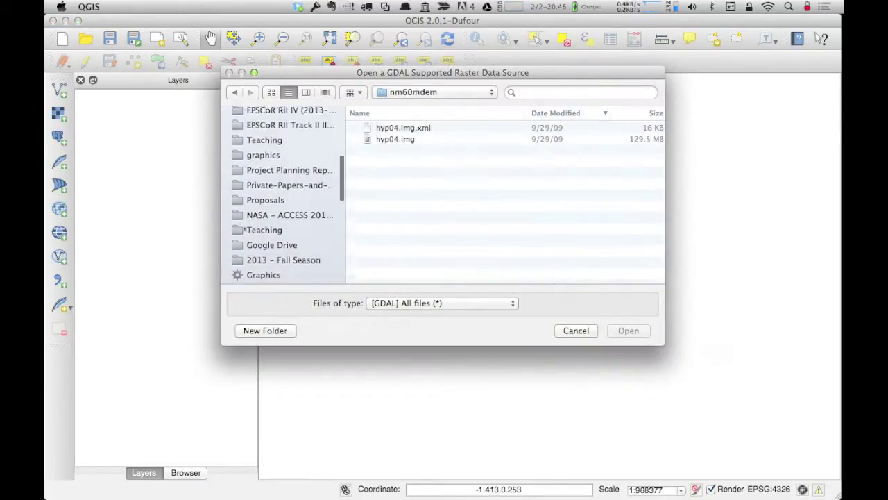
pyautogui.click(250, 236)
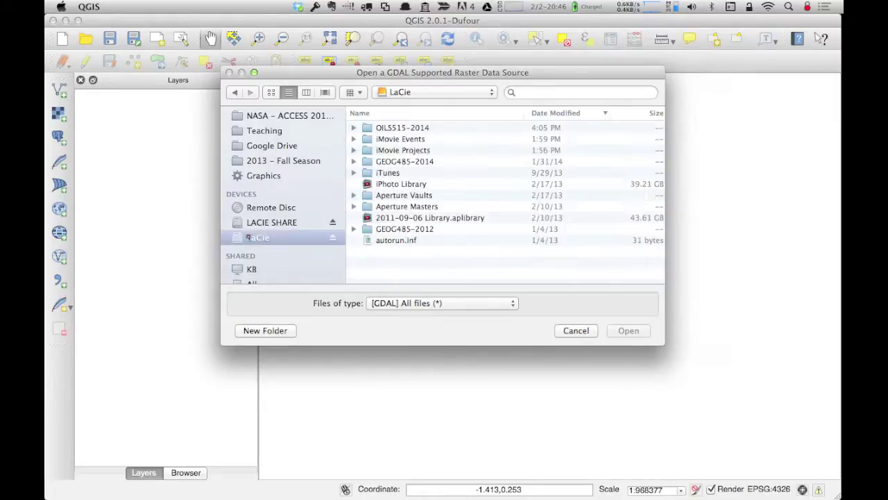
pyautogui.doubleClick(367, 128)
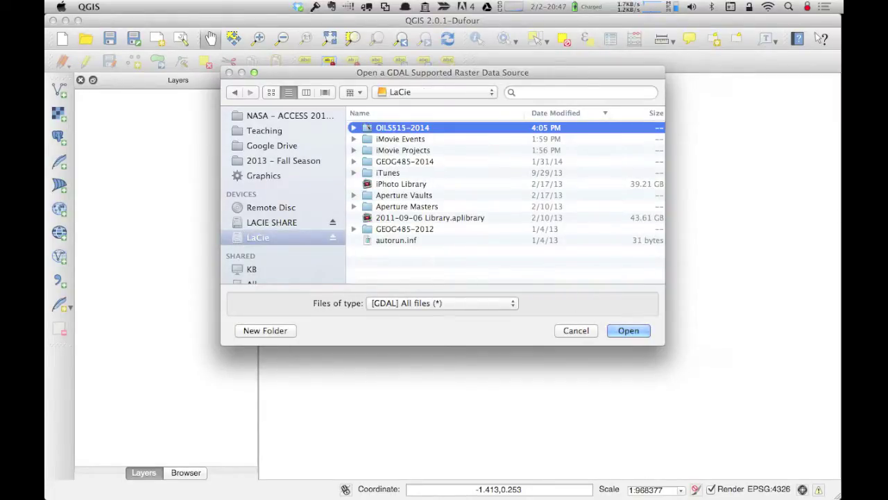
pyautogui.click(367, 140)
pyautogui.doubleClick(367, 139)
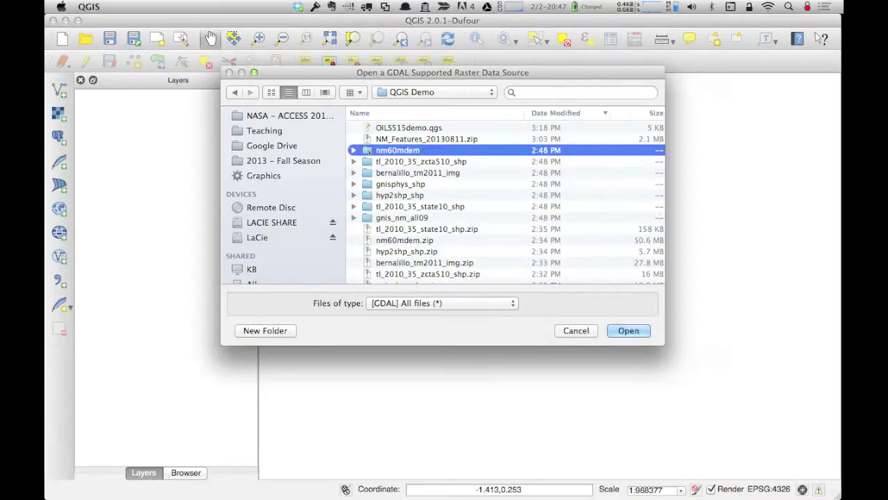
pyautogui.doubleClick(368, 150)
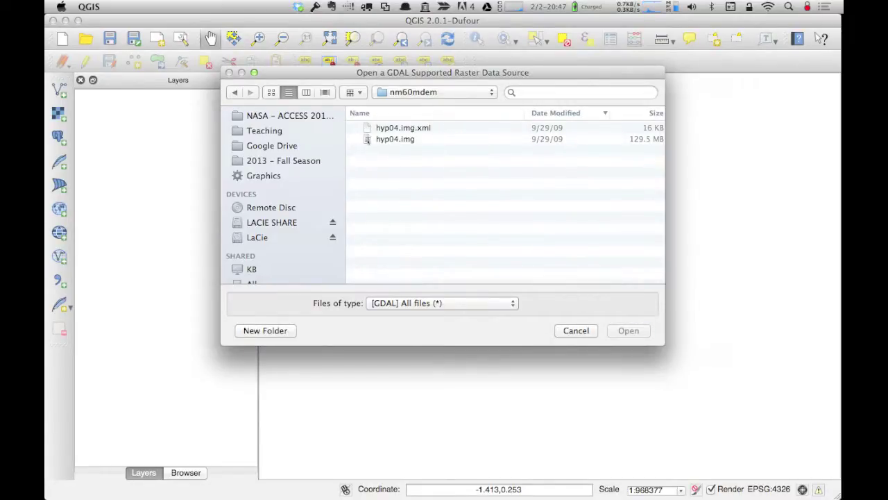
pyautogui.click(368, 139)
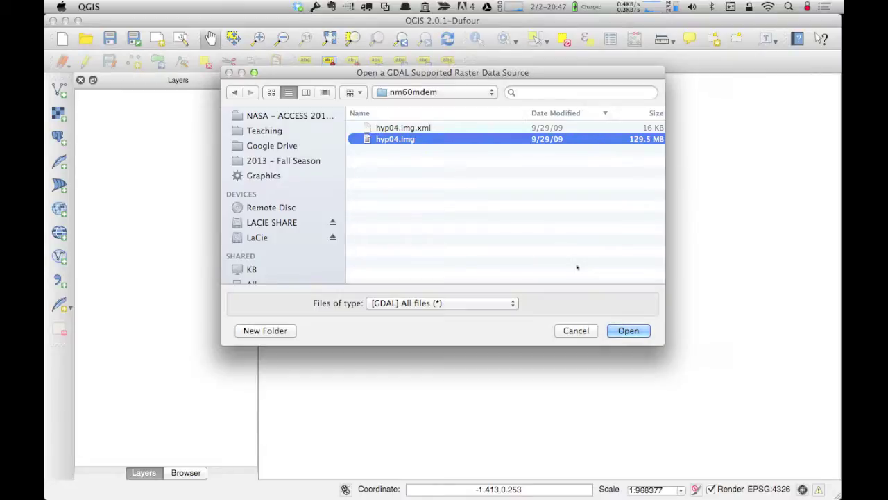
pyautogui.click(618, 330)
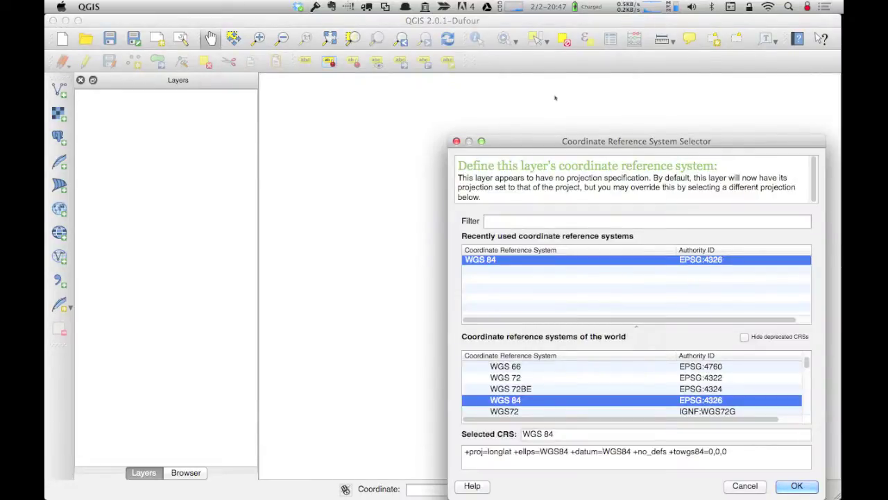
# - Assign WGS 84 (EPSG:4326) to the hyp04 raster in the CRS selector
pyautogui.moveTo(543, 144); pyautogui.dragTo(440, 92)
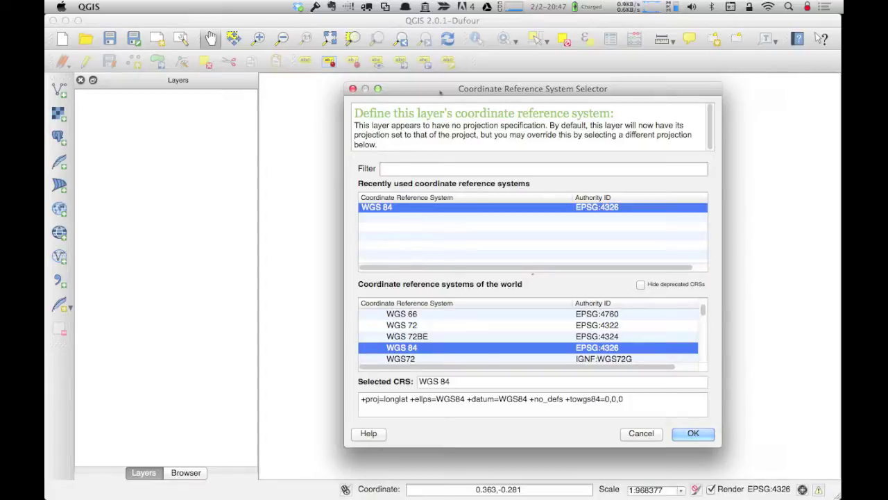
pyautogui.click(390, 207)
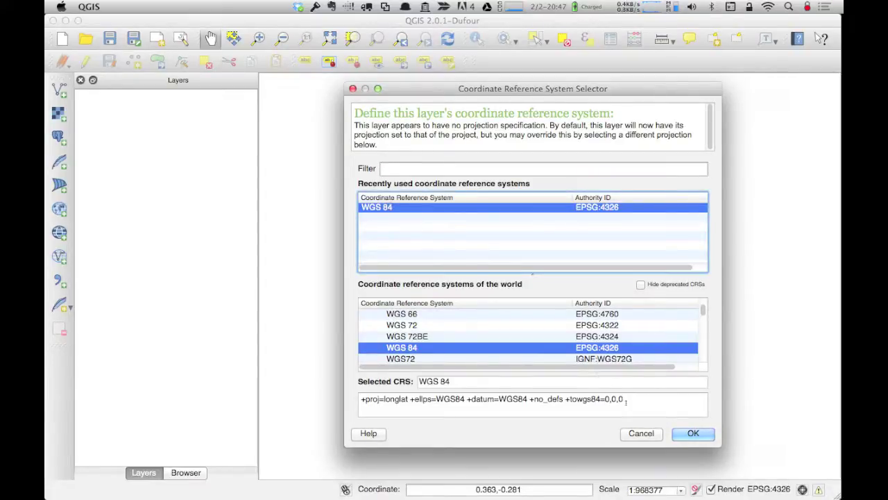
pyautogui.click(692, 433)
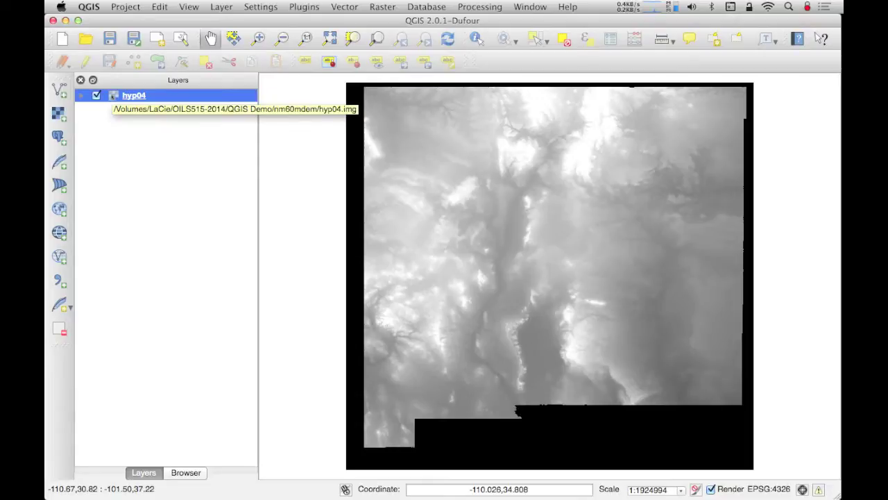
pyautogui.doubleClick(114, 96)
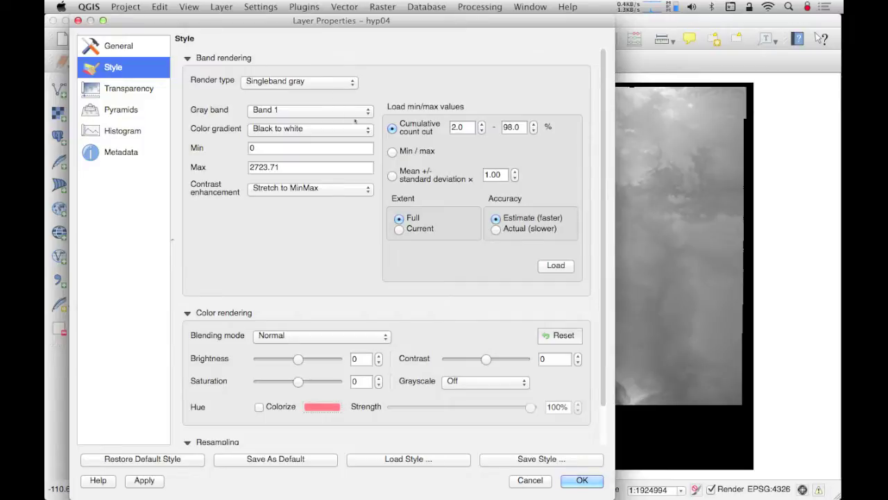
pyautogui.click(368, 130)
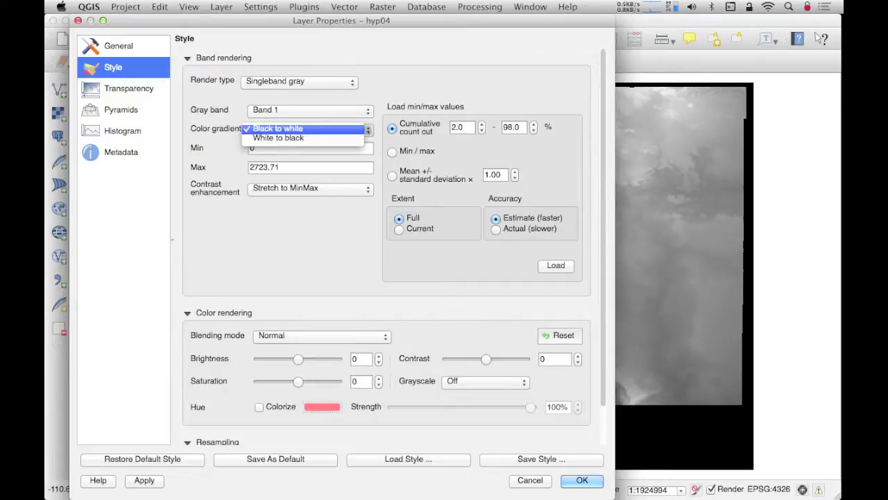
pyautogui.click(344, 142)
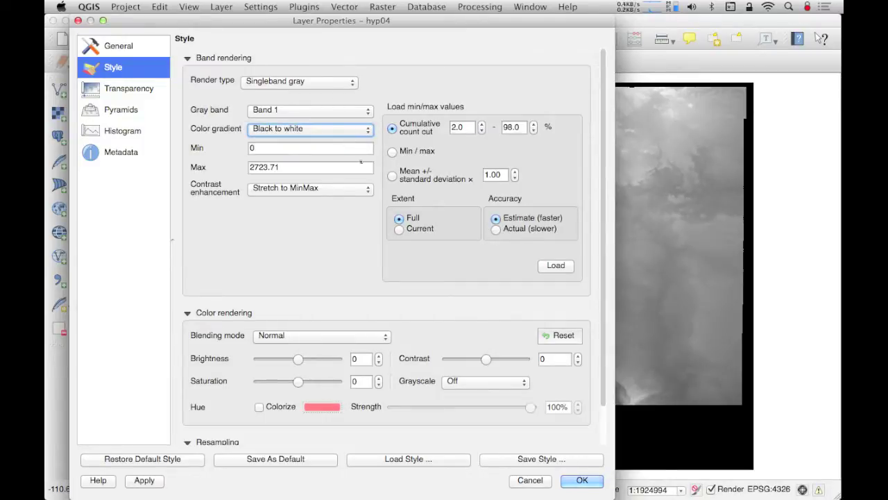
pyautogui.click(147, 480)
pyautogui.click(528, 480)
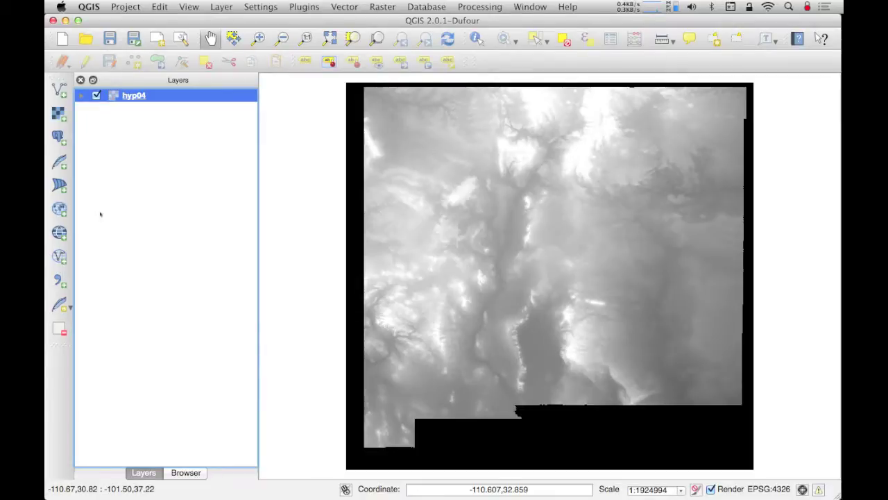
# - Add bernalillo_tm2011.img from QGIS Demo/bernalillo_tm2011_img as a raster layer
pyautogui.click(59, 114)
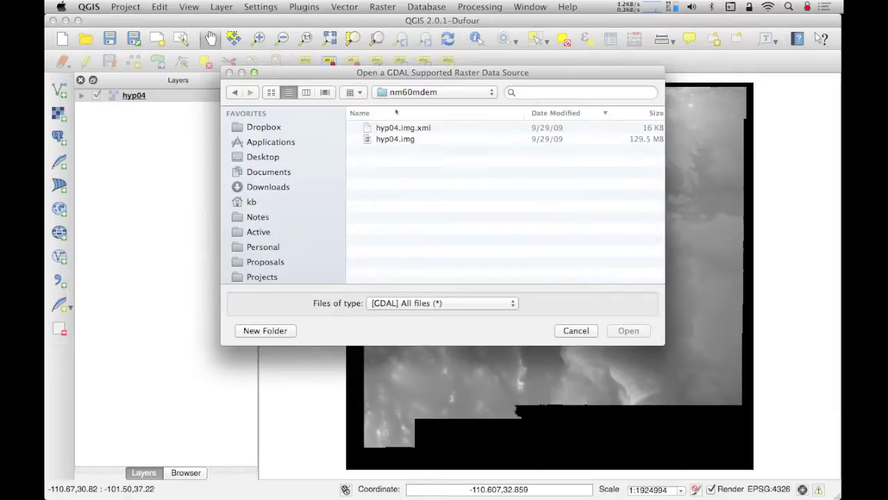
pyautogui.click(484, 93)
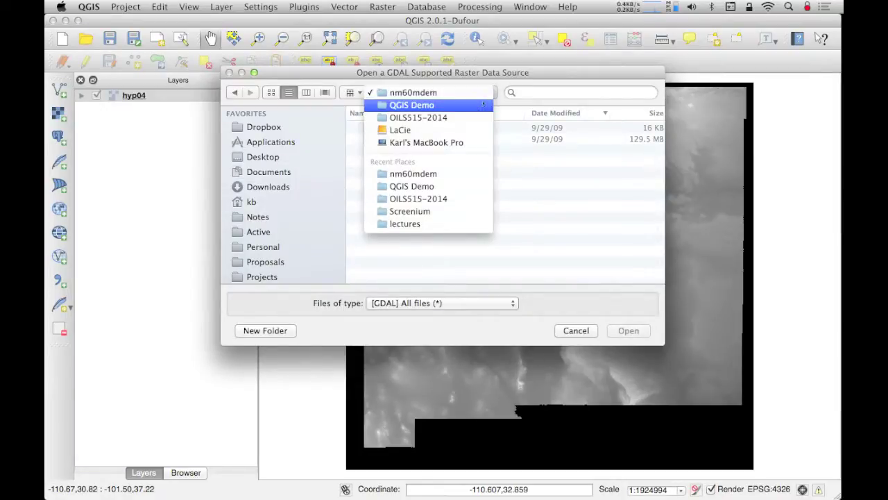
pyautogui.click(480, 104)
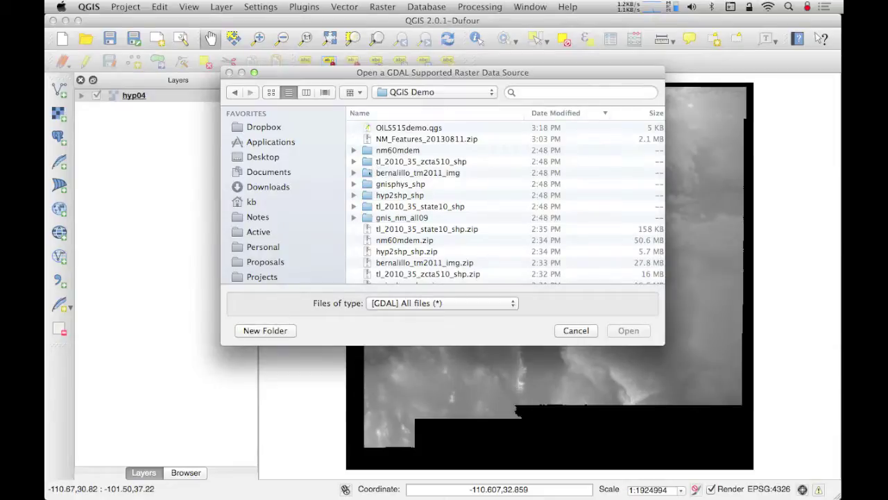
pyautogui.doubleClick(369, 172)
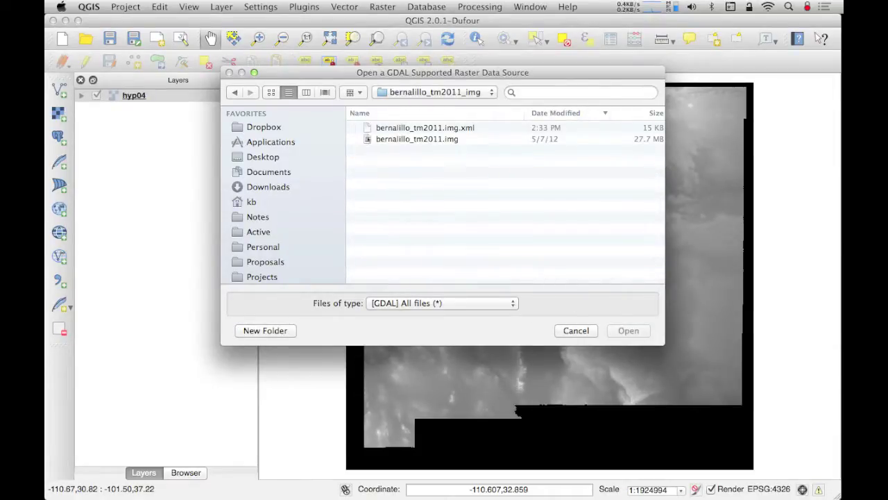
pyautogui.click(368, 139)
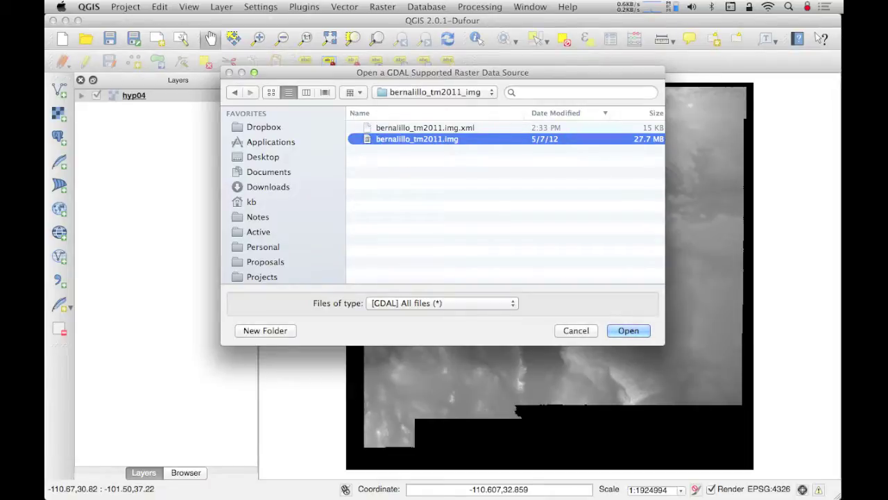
pyautogui.click(629, 330)
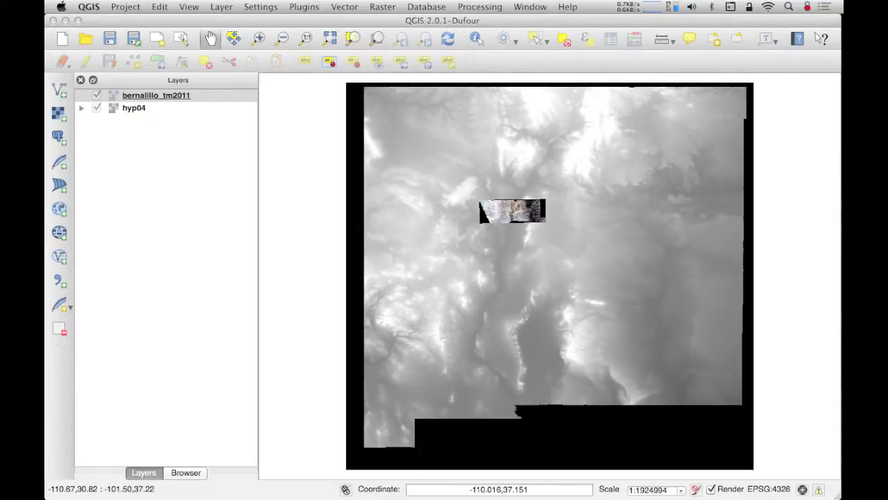
# - Box-zoom onto the bernalillo_tm2011 image, then closer onto the city along the Rio Grande
pyautogui.click(258, 37)
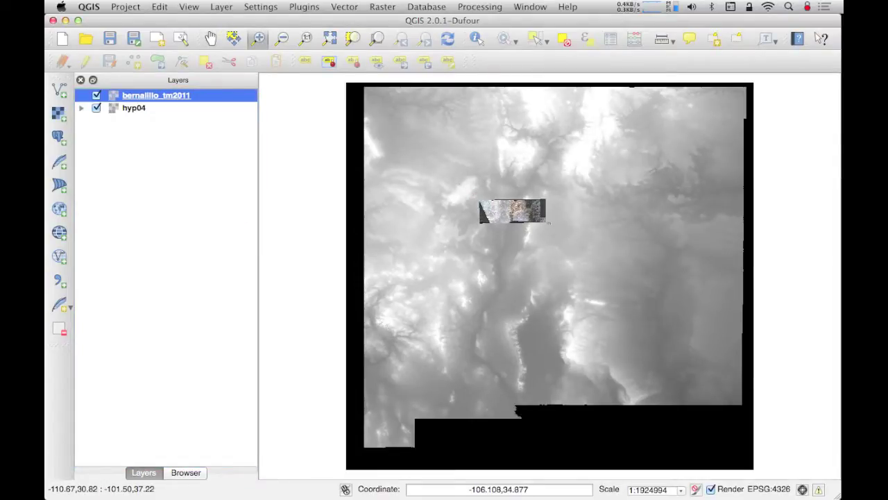
pyautogui.moveTo(479, 200); pyautogui.dragTo(548, 224)
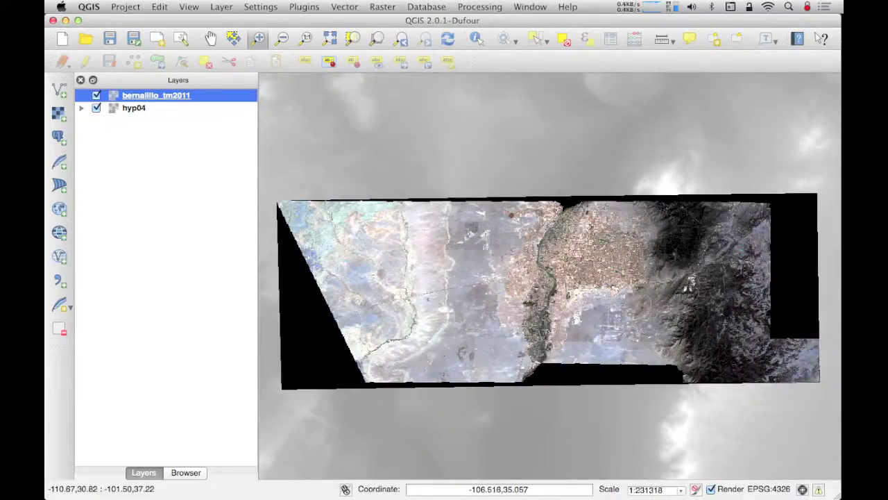
pyautogui.moveTo(517, 212); pyautogui.dragTo(672, 325)
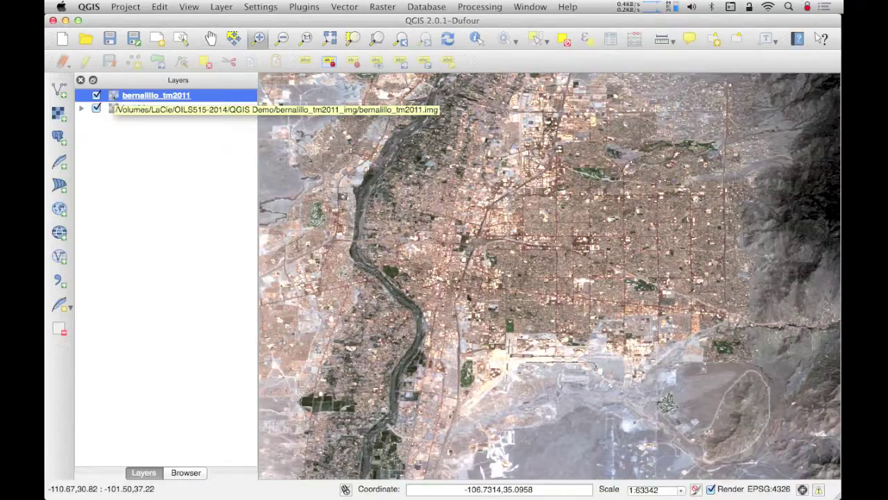
pyautogui.rightClick(113, 96)
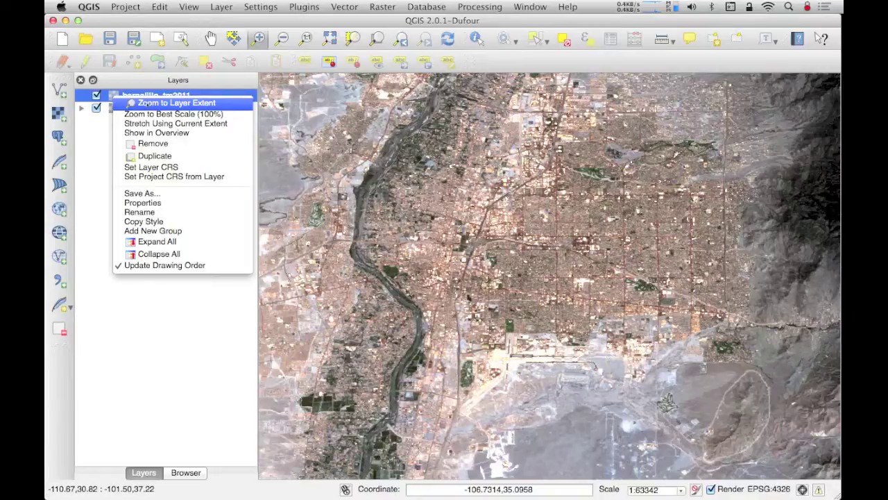
# - Zoom to the bernalillo_tm2011 layer extent, then to the full hyp04 layer extent
pyautogui.click(146, 103)
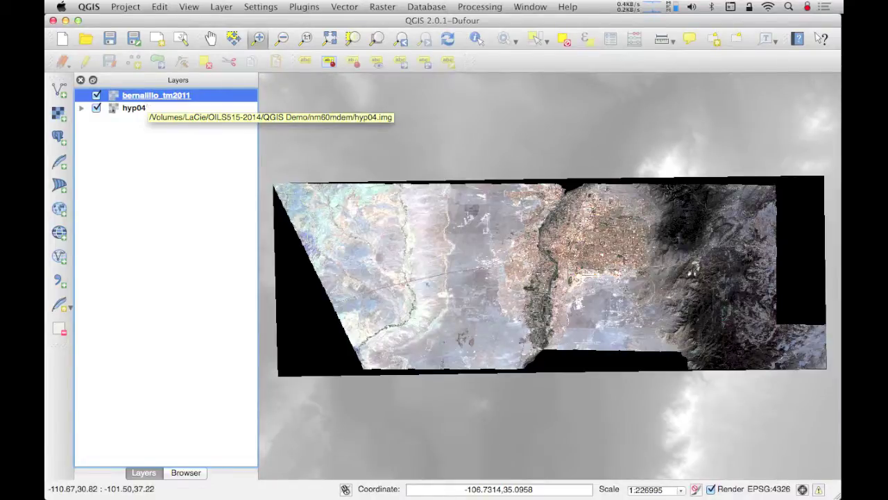
pyautogui.rightClick(114, 109)
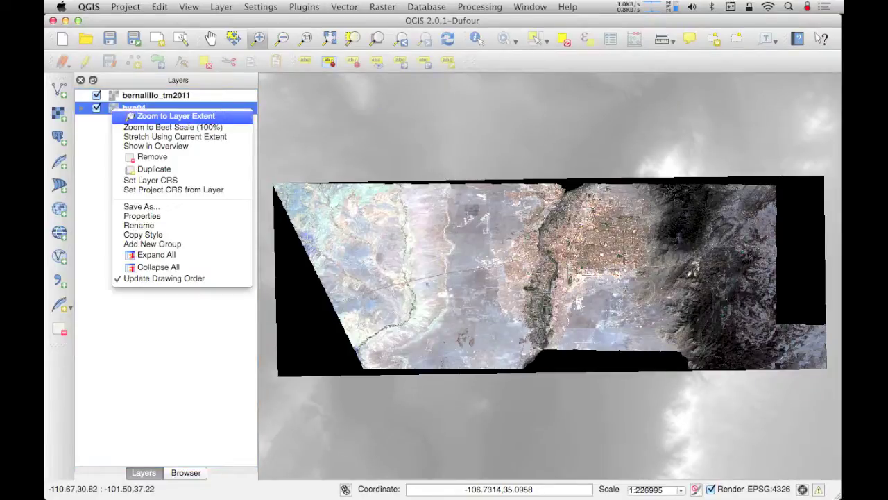
pyautogui.click(131, 116)
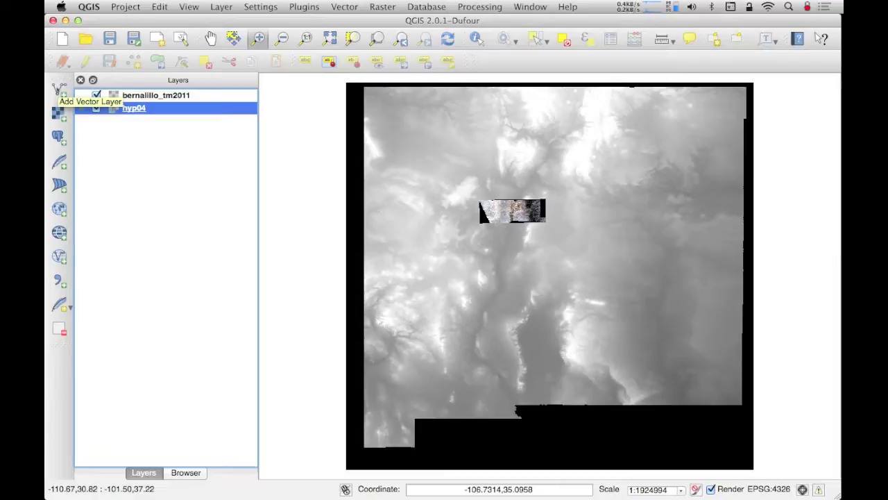
# - Add hyp2shp.shp from QGIS Demo/hyp2shp_shp as a vector layer
pyautogui.click(222, 7)
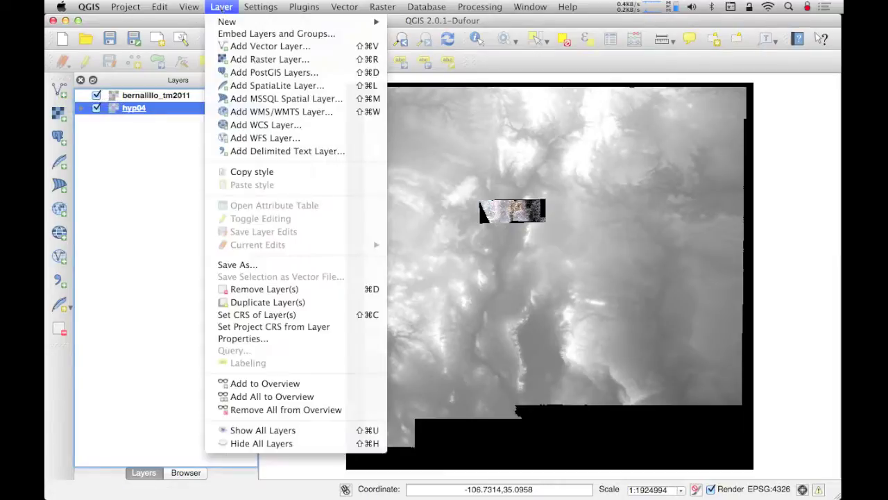
pyautogui.click(224, 46)
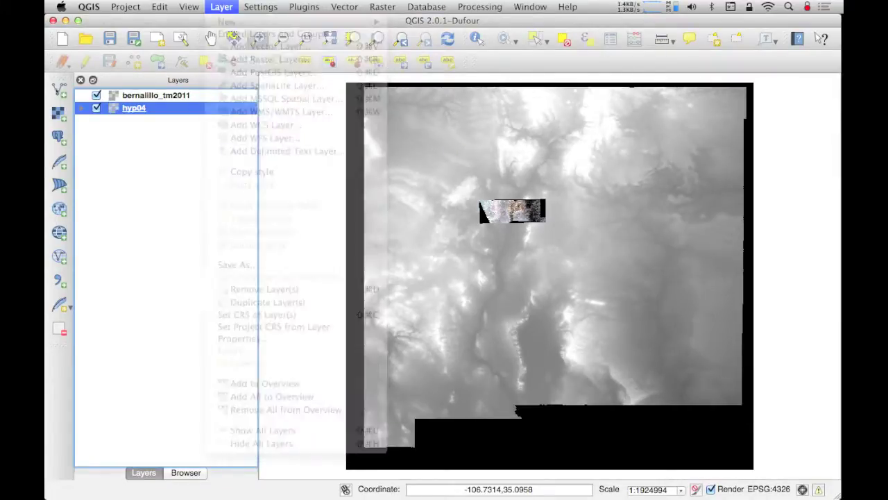
pyautogui.click(59, 90)
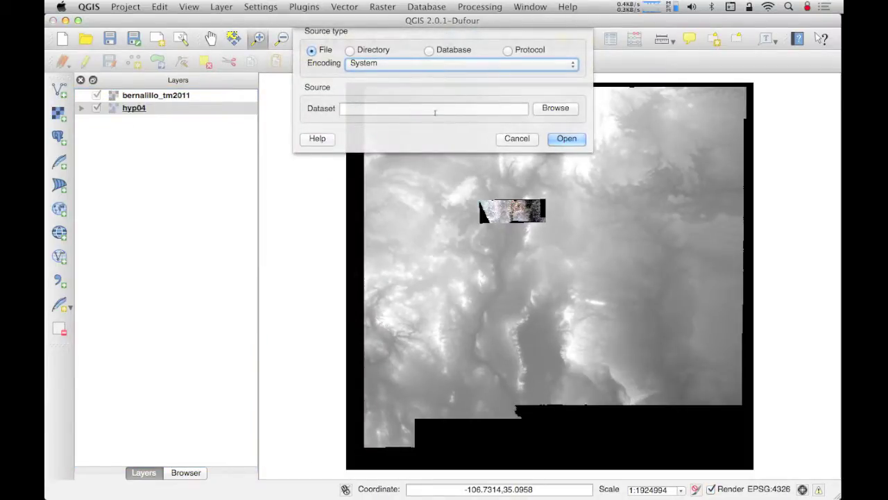
pyautogui.click(553, 108)
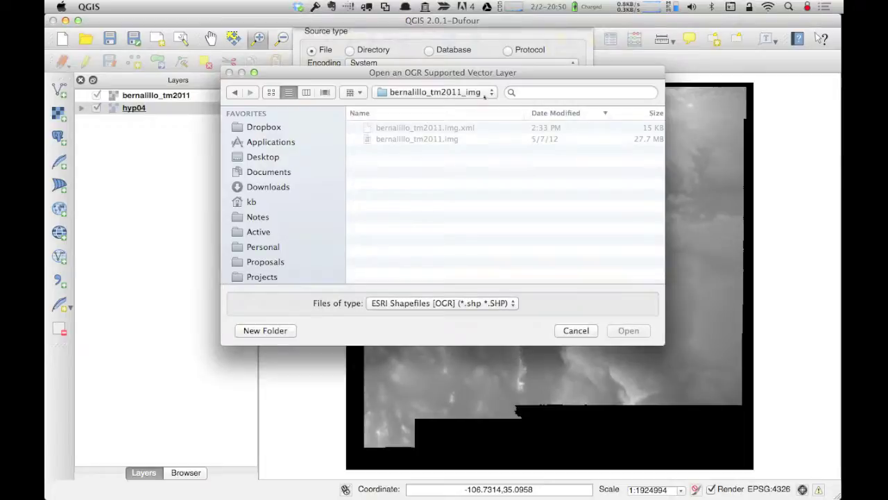
pyautogui.click(490, 93)
pyautogui.click(478, 105)
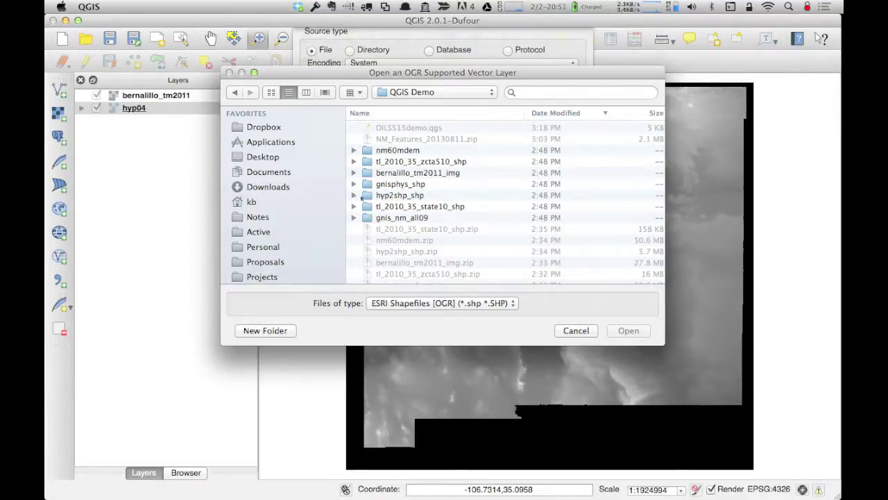
pyautogui.doubleClick(368, 196)
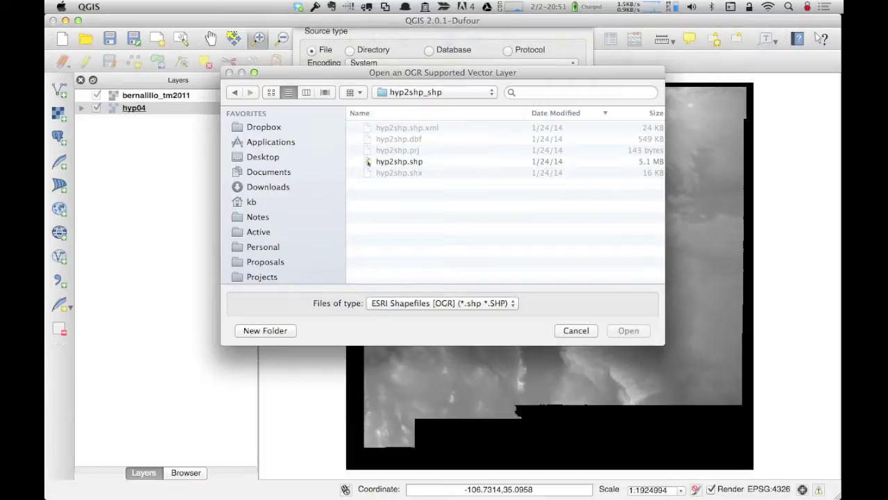
pyautogui.click(368, 162)
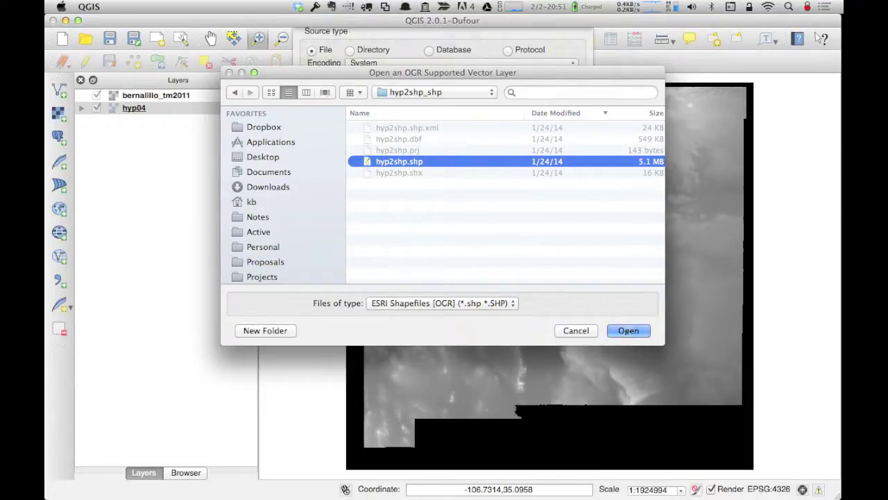
pyautogui.click(627, 330)
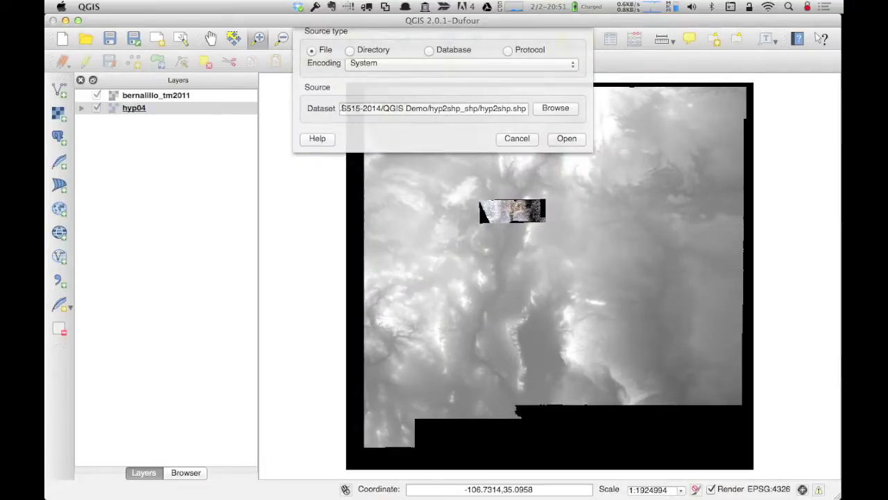
pyautogui.click(566, 139)
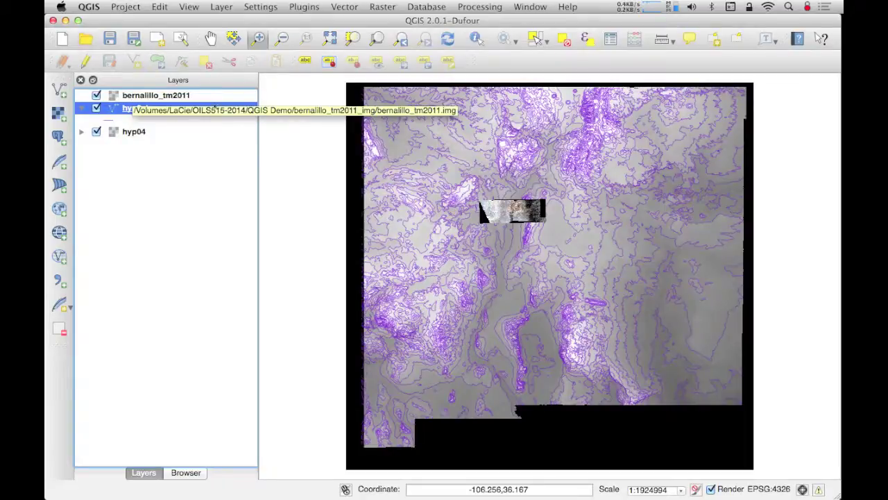
# - Drag hyp2shp above bernalillo_tm2011 to the top of the Layers panel and select it
pyautogui.moveTo(208, 112); pyautogui.dragTo(208, 95)
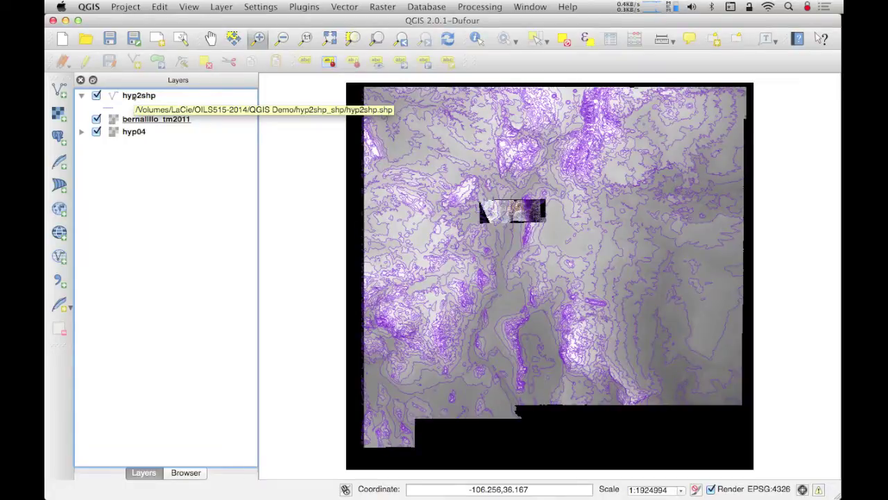
pyautogui.click(134, 98)
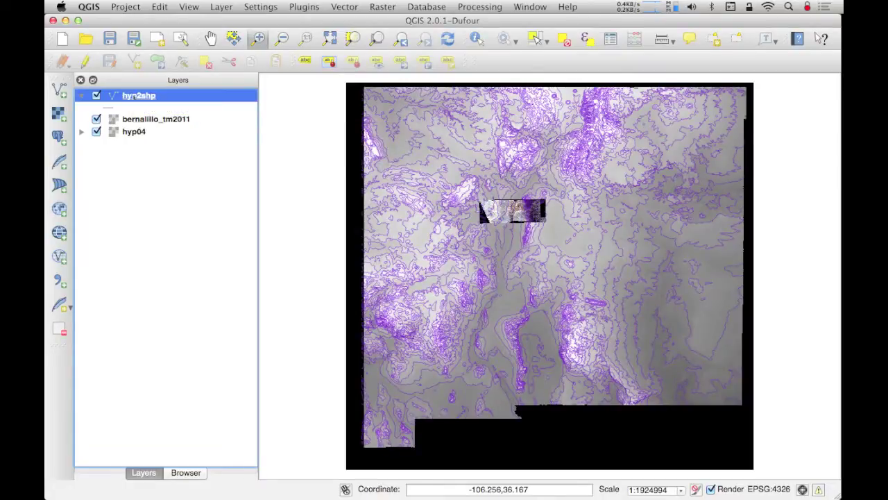
# - Change the hyp2shp layer name to "500' contours" in its General properties
pyautogui.doubleClick(133, 97)
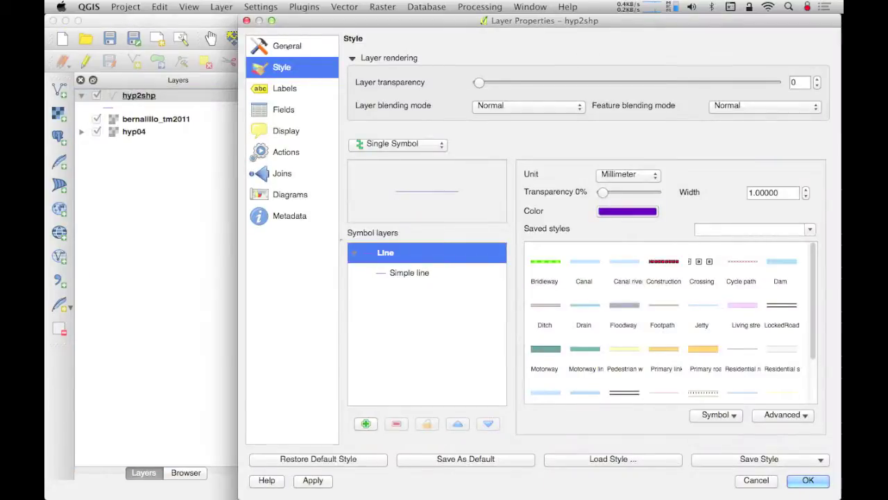
pyautogui.click(286, 46)
pyautogui.doubleClick(448, 82)
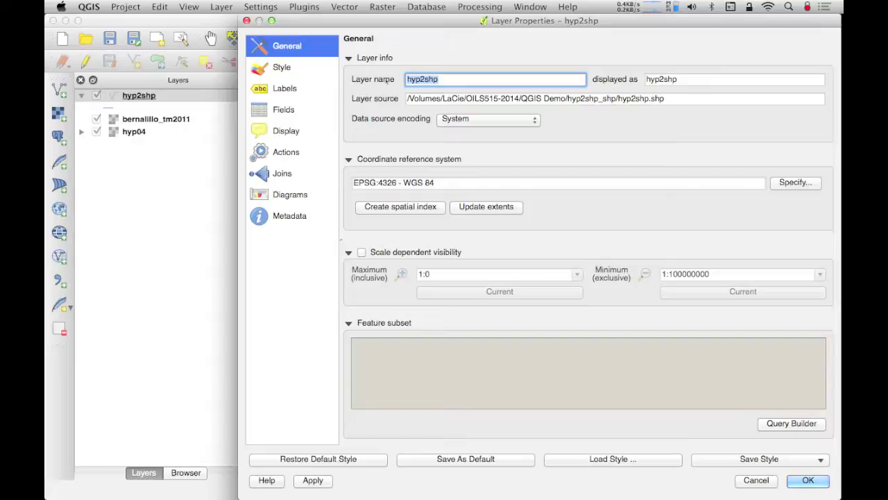
pyautogui.write('cont')
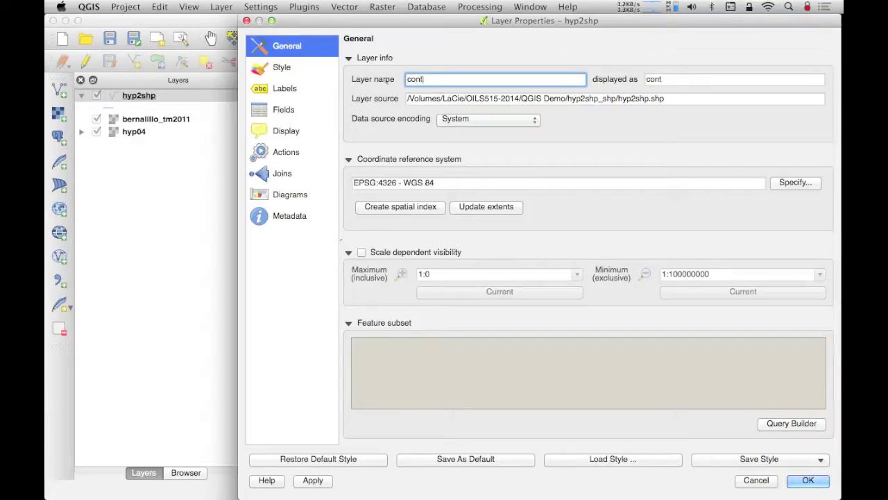
pyautogui.write('ours')
pyautogui.moveTo(679, 79); pyautogui.dragTo(639, 79)
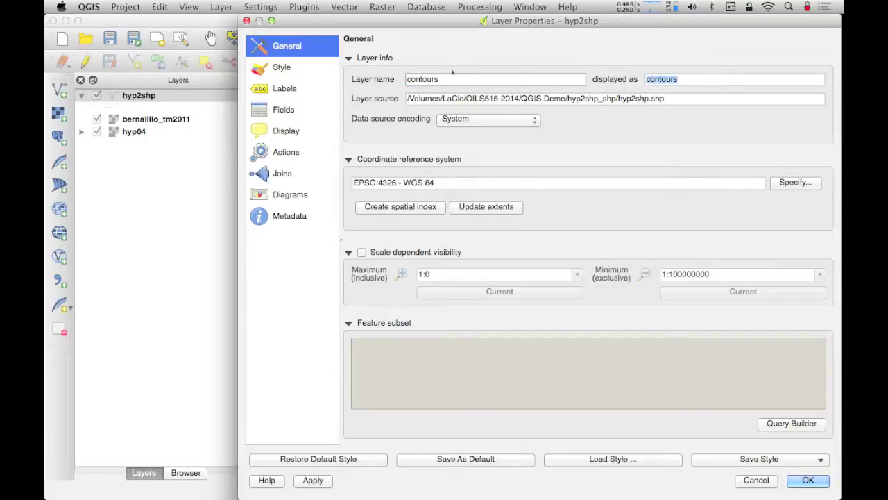
pyautogui.click(407, 79)
pyautogui.write("500'")
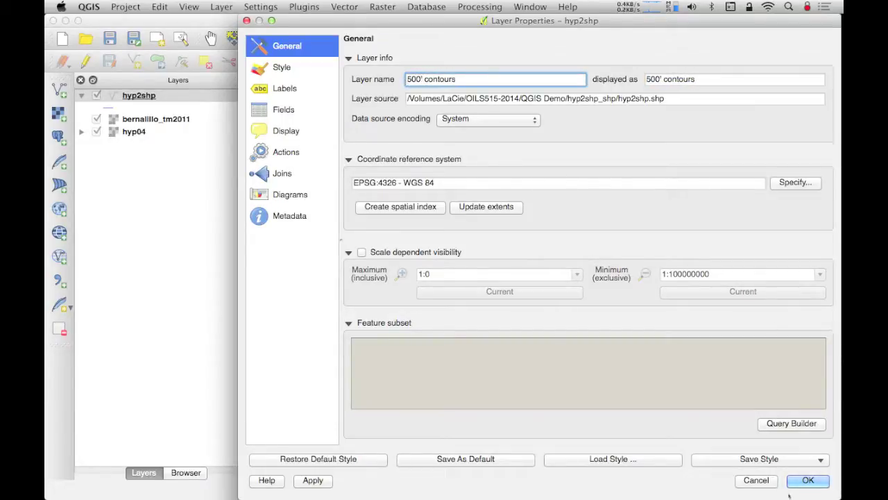
pyautogui.click(806, 481)
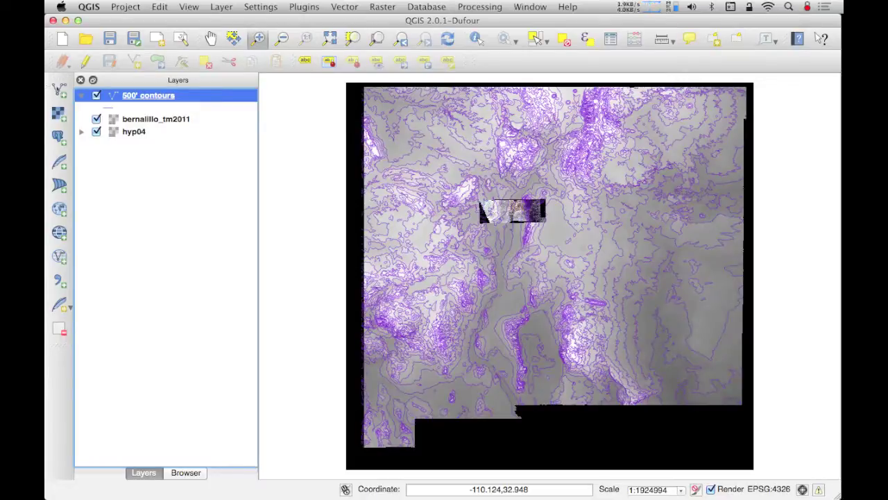
# - Add tl_2010_35_state10.shp from QGIS Demo/tl_2010_35_state10_shp as a vector layer
pyautogui.click(59, 89)
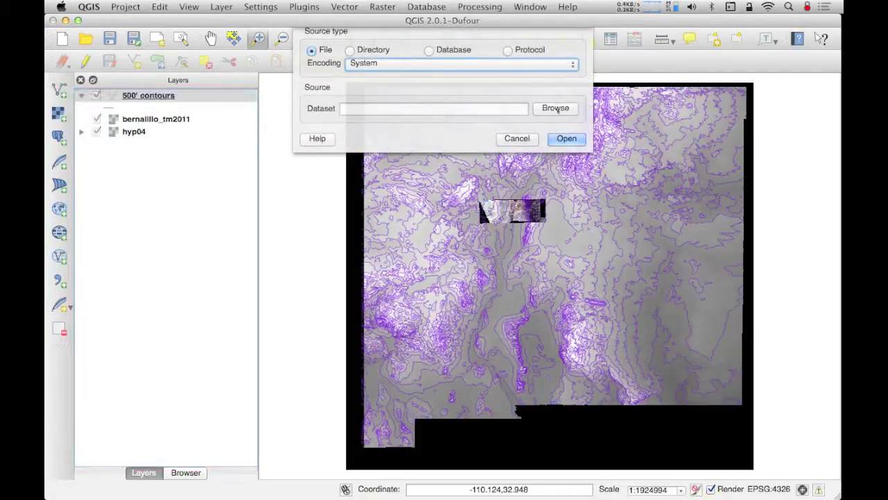
pyautogui.click(555, 108)
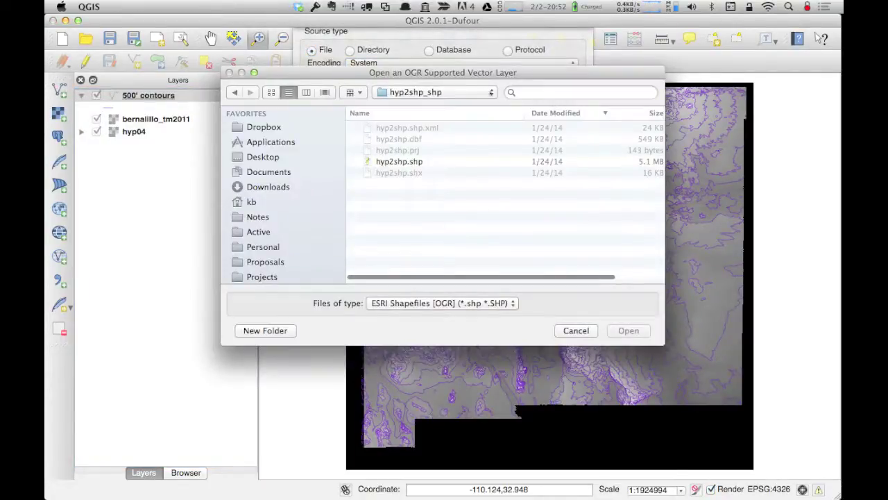
pyautogui.click(488, 93)
pyautogui.click(488, 105)
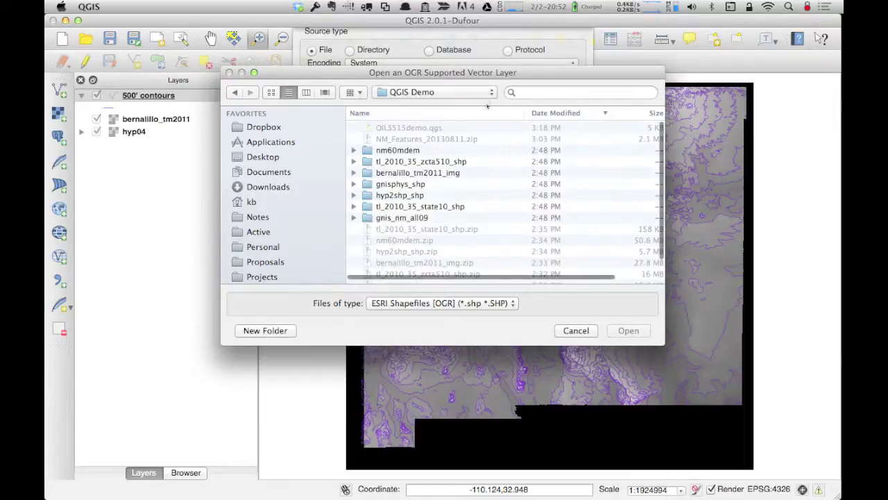
pyautogui.doubleClick(366, 206)
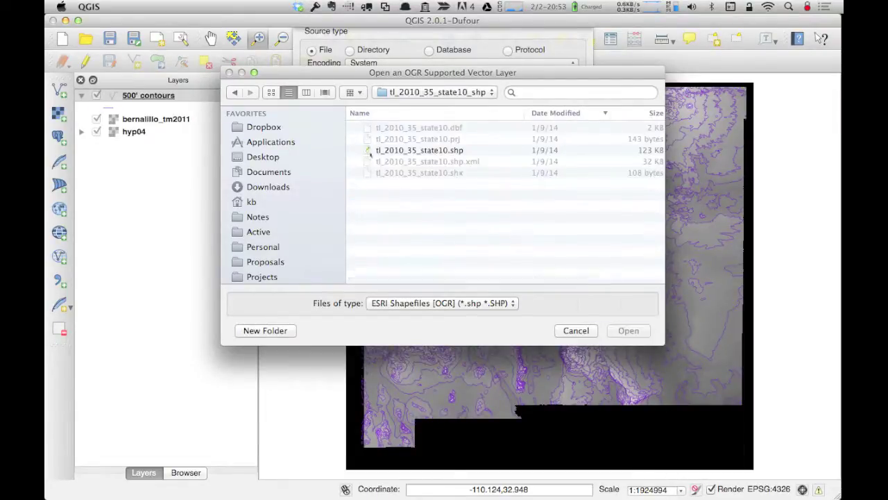
pyautogui.click(368, 151)
pyautogui.click(628, 331)
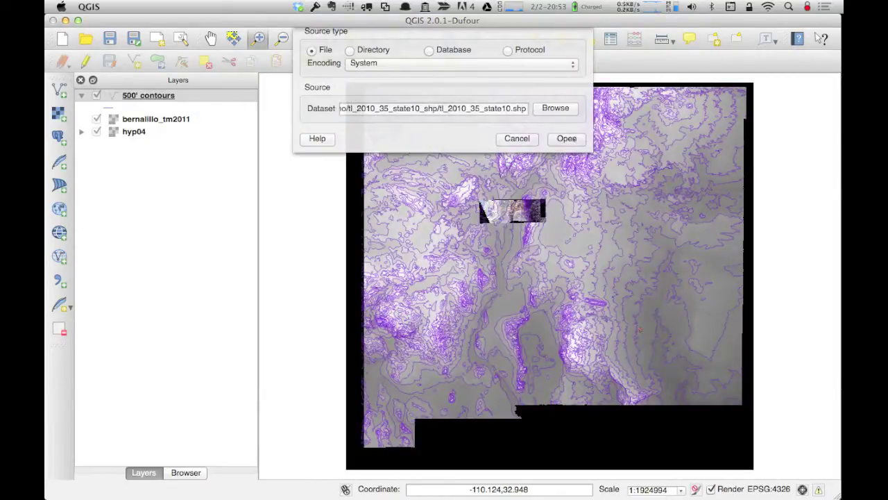
pyautogui.click(571, 138)
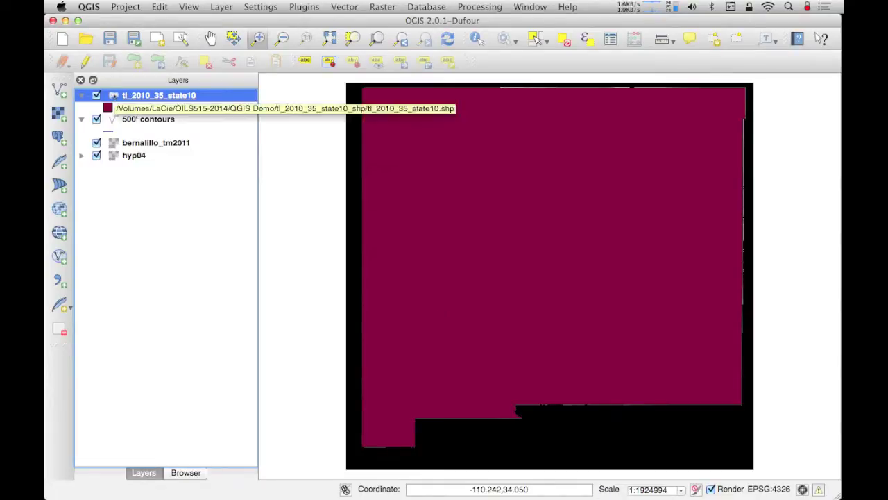
# - Restyle tl_2010_35_state10 as a red Outline: Simple line symbol with no fill
pyautogui.doubleClick(113, 95)
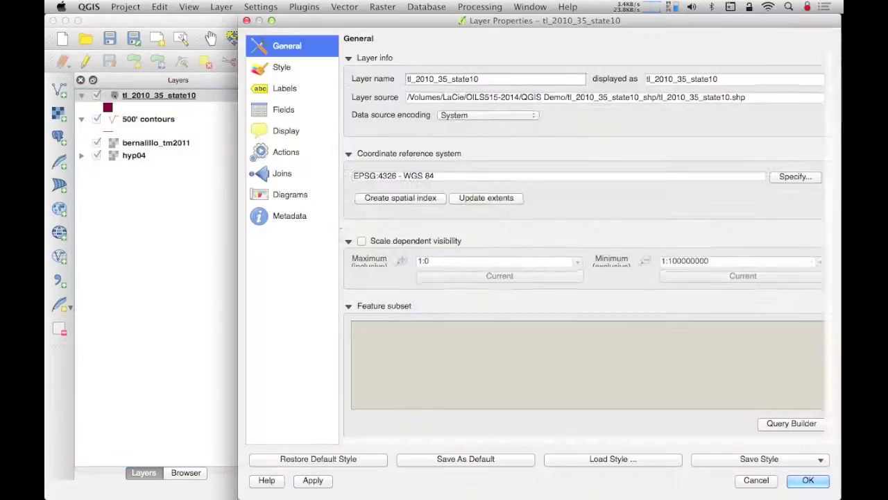
pyautogui.click(281, 67)
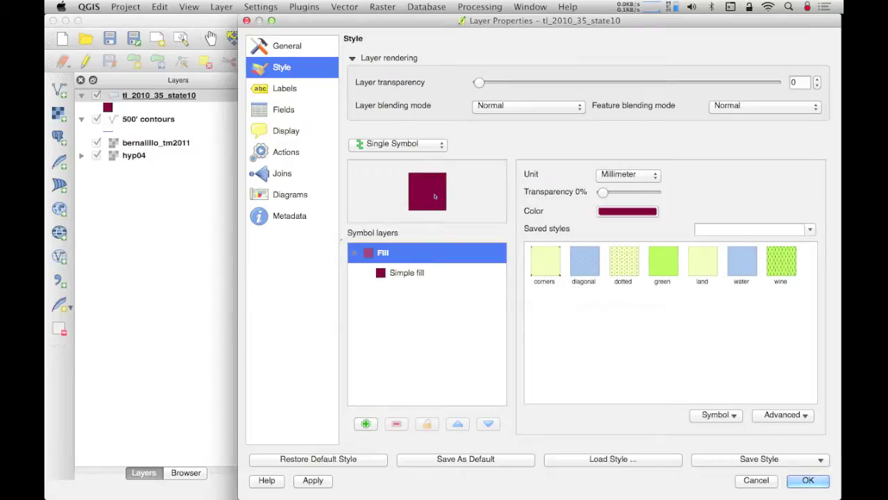
pyautogui.click(406, 272)
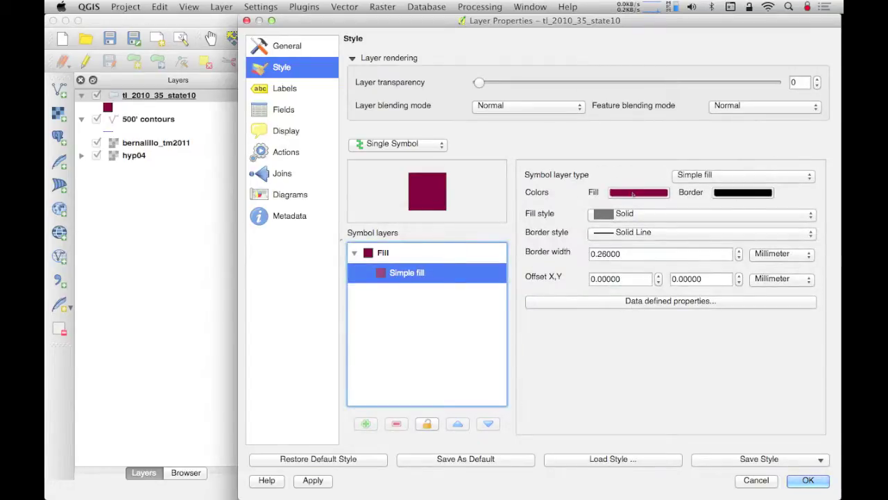
pyautogui.click(696, 174)
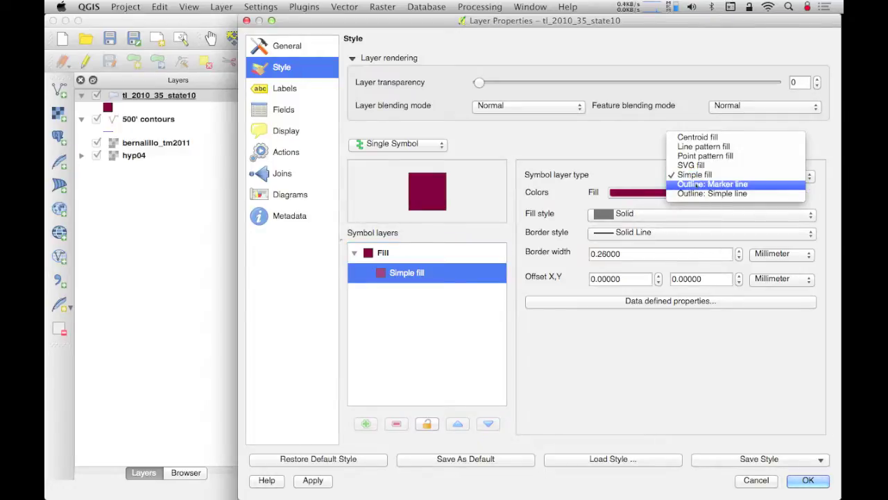
pyautogui.click(696, 195)
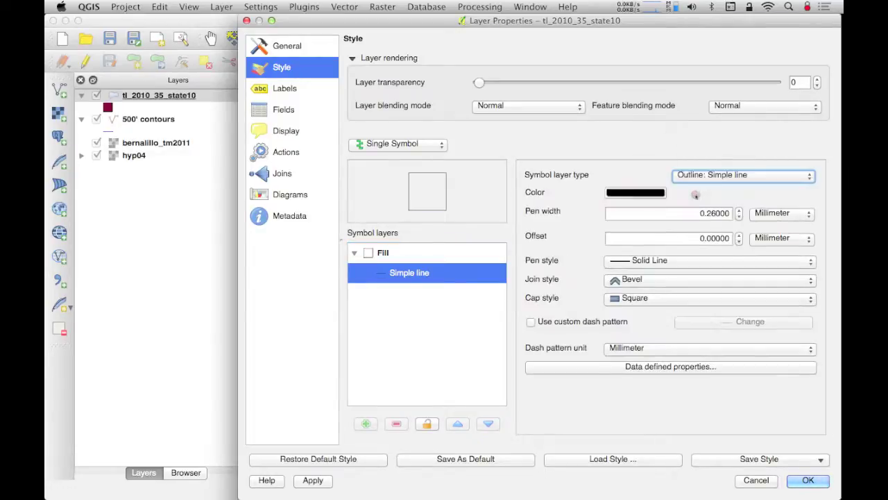
pyautogui.click(631, 193)
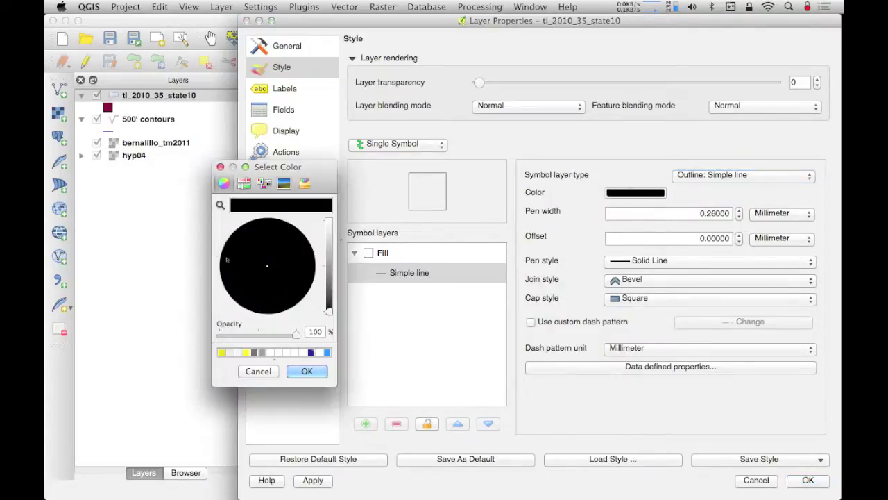
pyautogui.moveTo(329, 312); pyautogui.dragTo(331, 206)
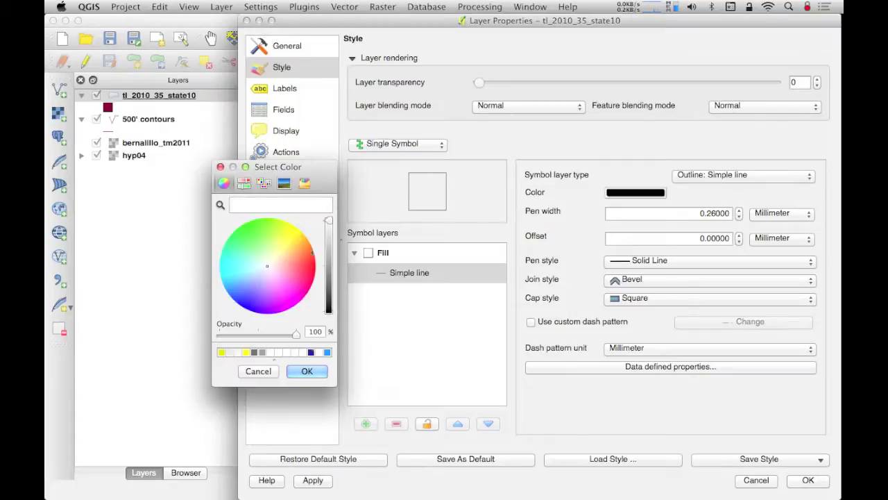
pyautogui.click(307, 371)
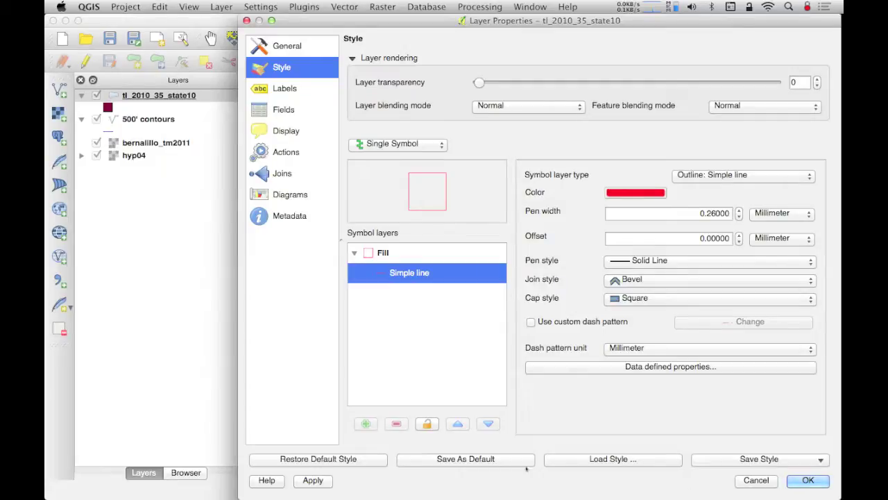
pyautogui.click(797, 480)
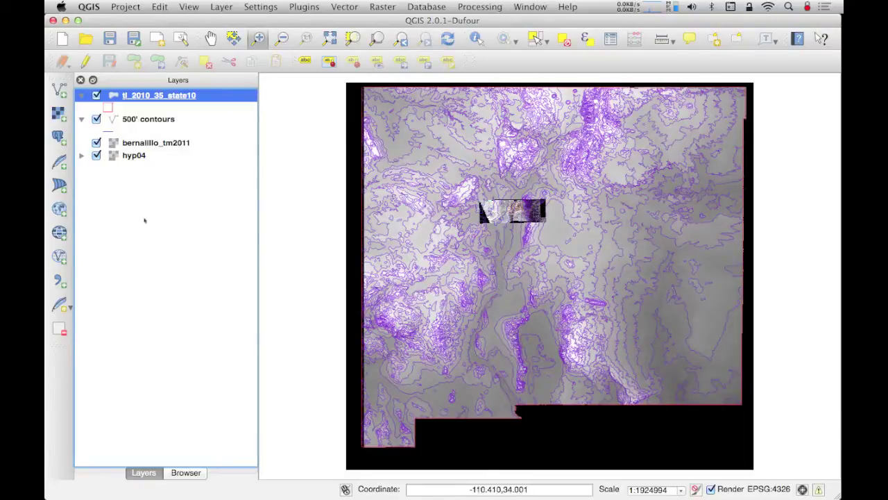
# - Add tl_2010_35_zcta510.shp from QGIS Demo/tl_2010_35_zcta510_shp as a vector layer
pyautogui.click(59, 89)
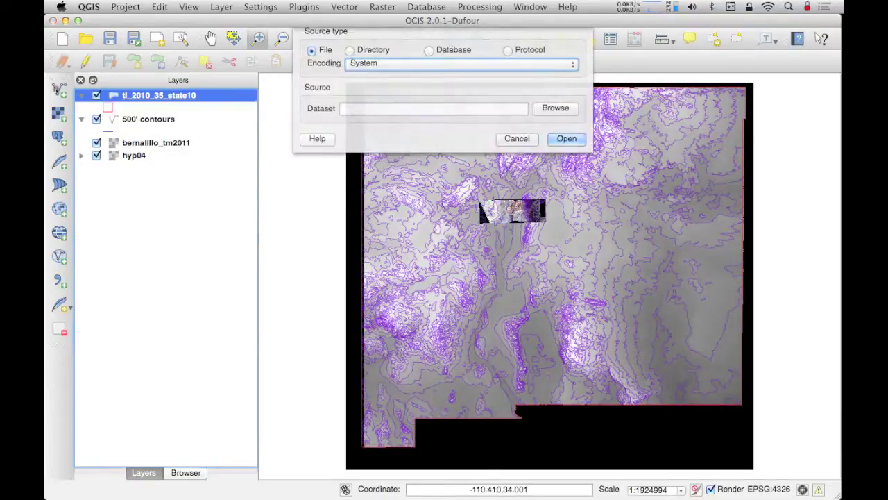
pyautogui.click(559, 109)
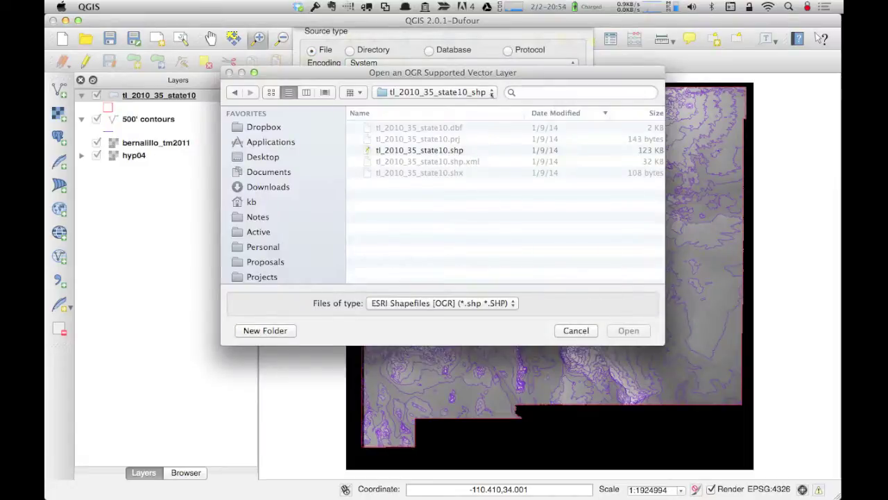
pyautogui.click(492, 94)
pyautogui.click(479, 104)
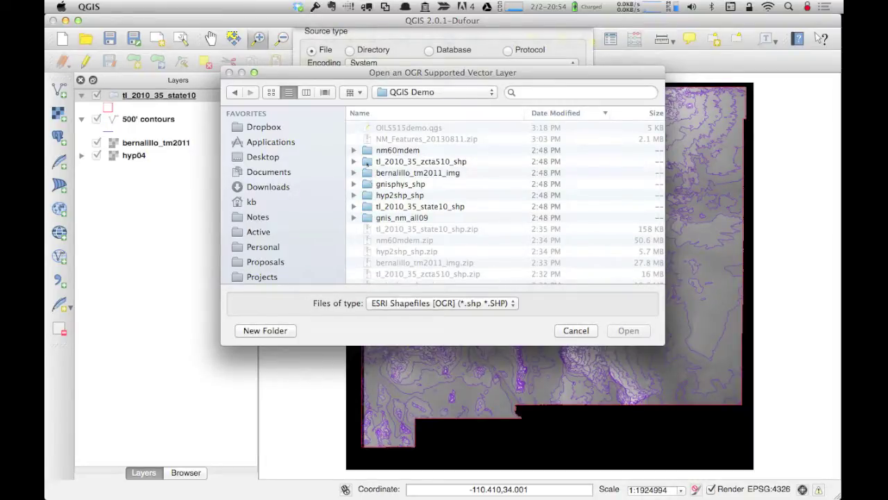
pyautogui.doubleClick(366, 161)
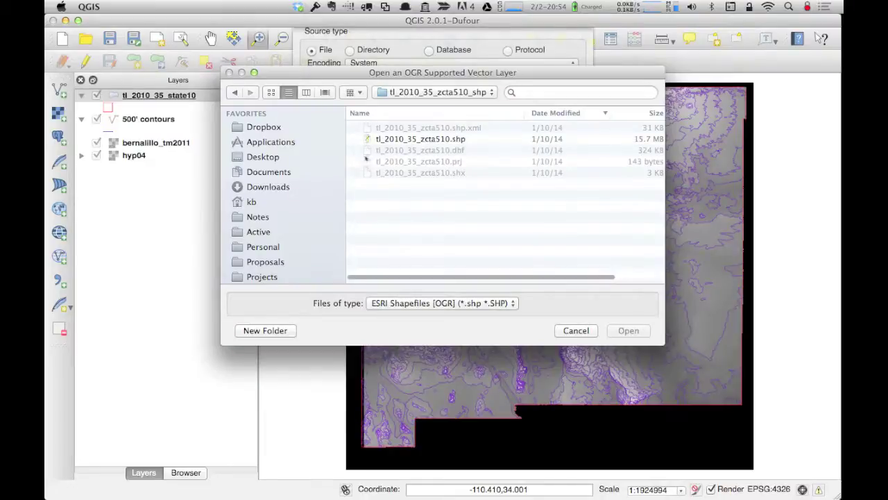
pyautogui.click(368, 139)
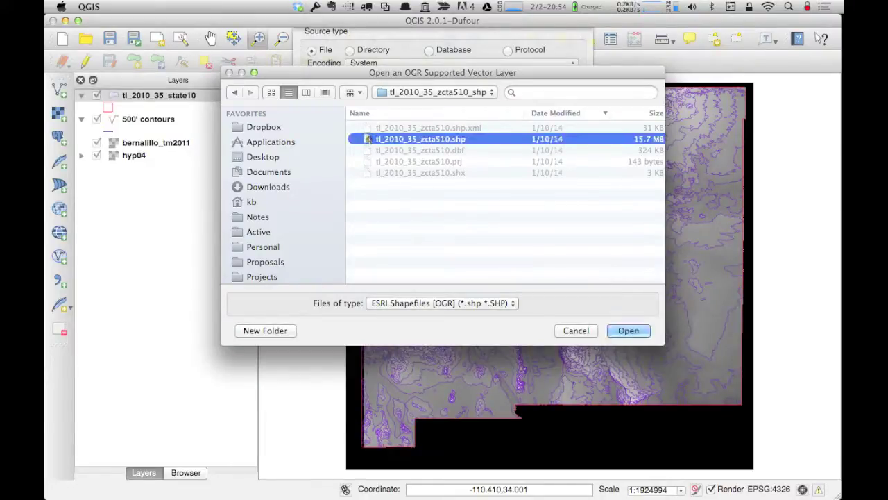
pyautogui.click(624, 331)
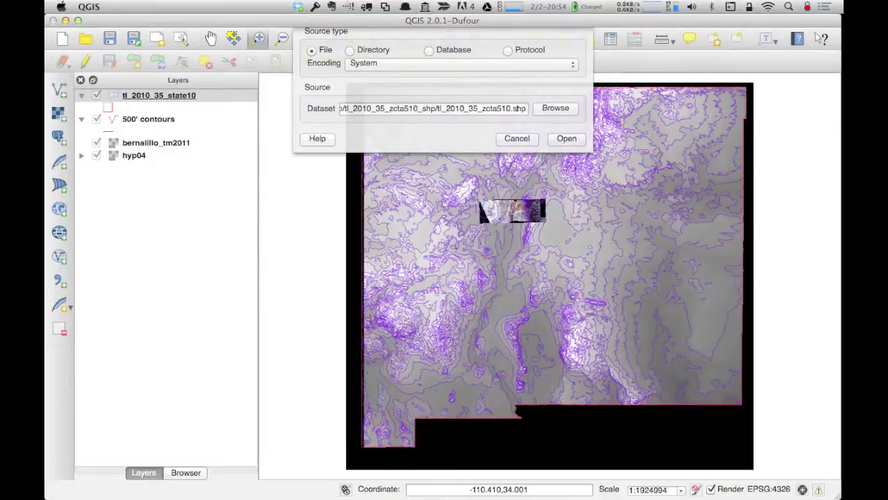
pyautogui.click(566, 139)
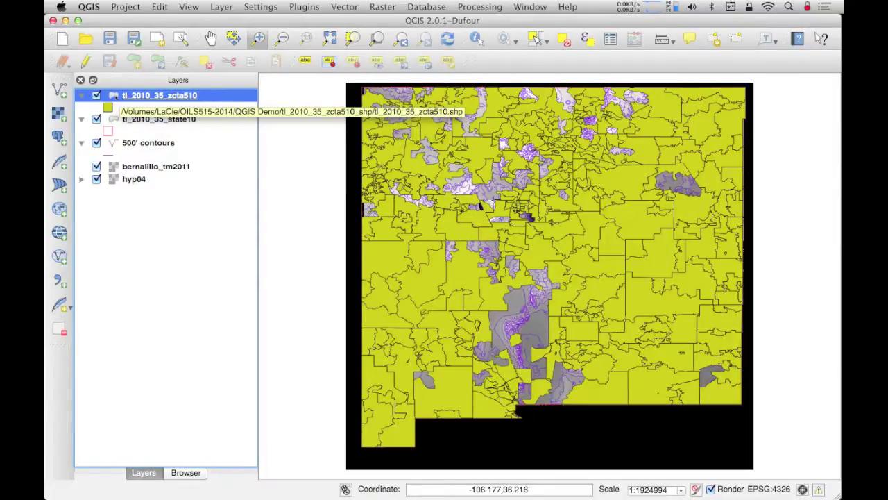
# - Restyle tl_2010_35_zcta510 as a near-white Outline: Simple line symbol
pyautogui.doubleClick(114, 95)
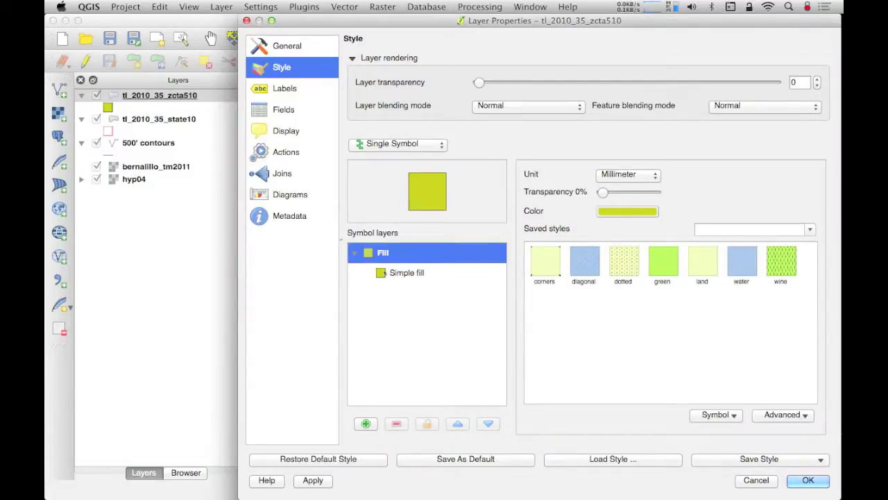
pyautogui.click(407, 272)
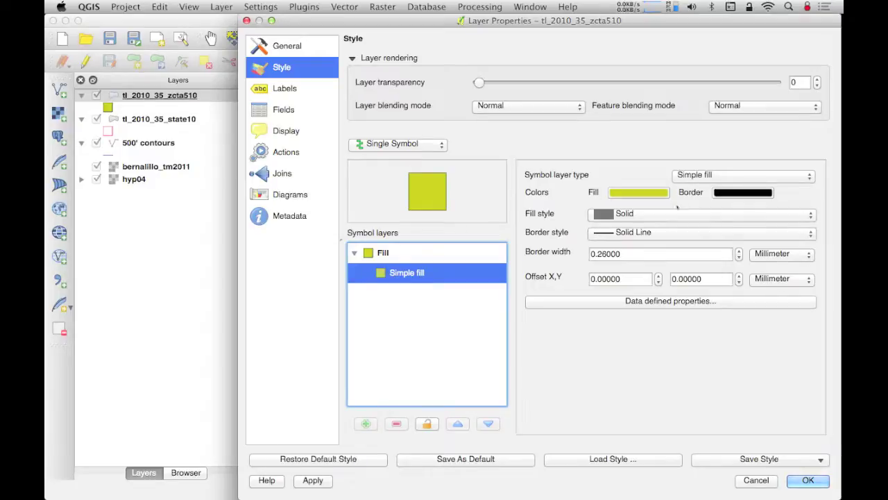
pyautogui.click(708, 176)
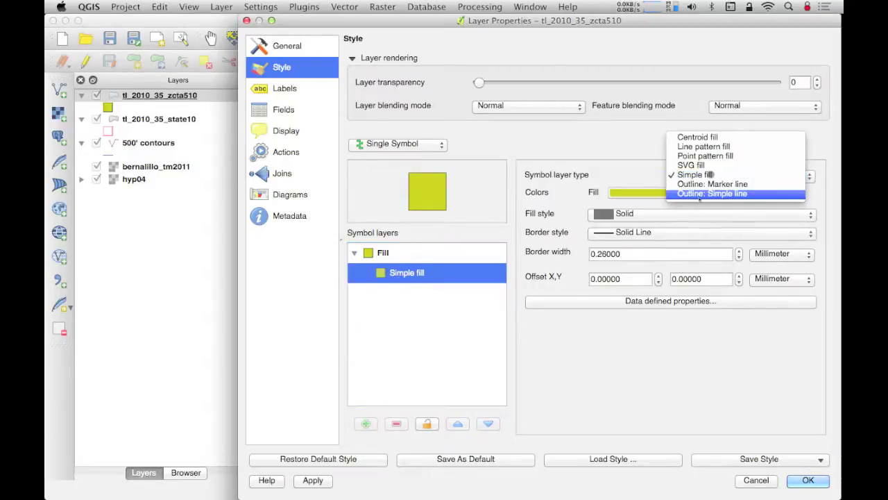
pyautogui.click(692, 193)
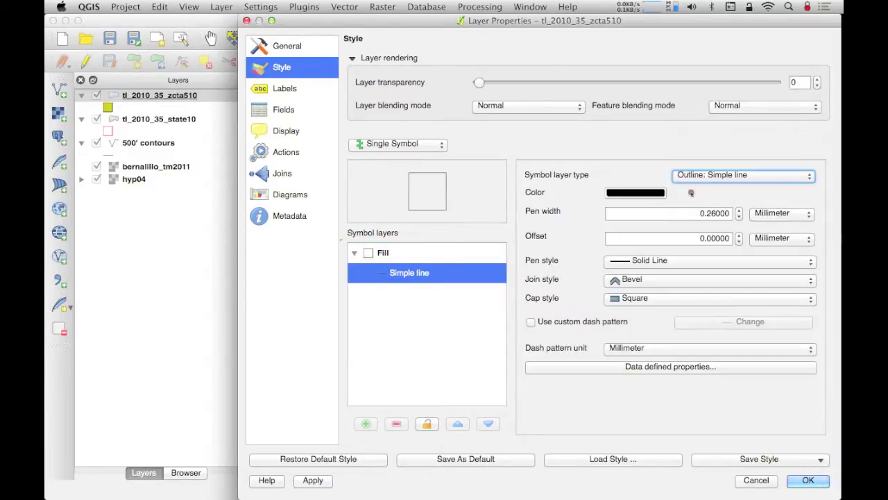
pyautogui.click(640, 193)
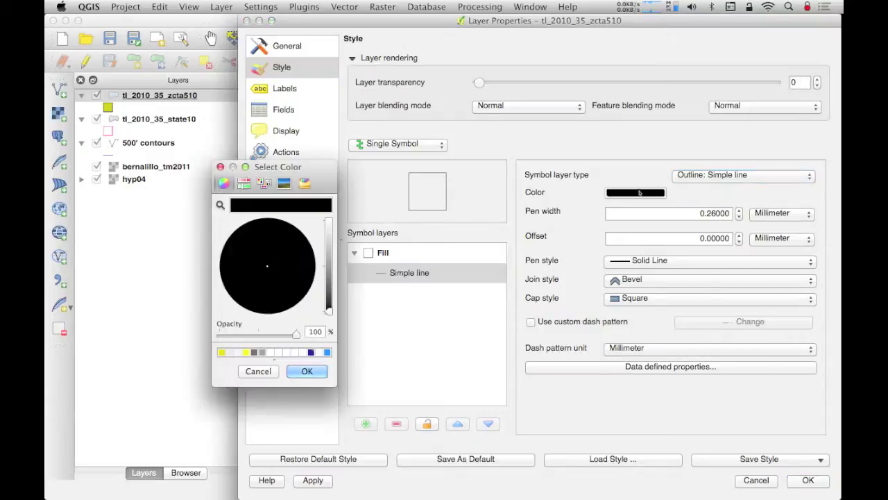
pyautogui.moveTo(329, 311); pyautogui.dragTo(329, 236)
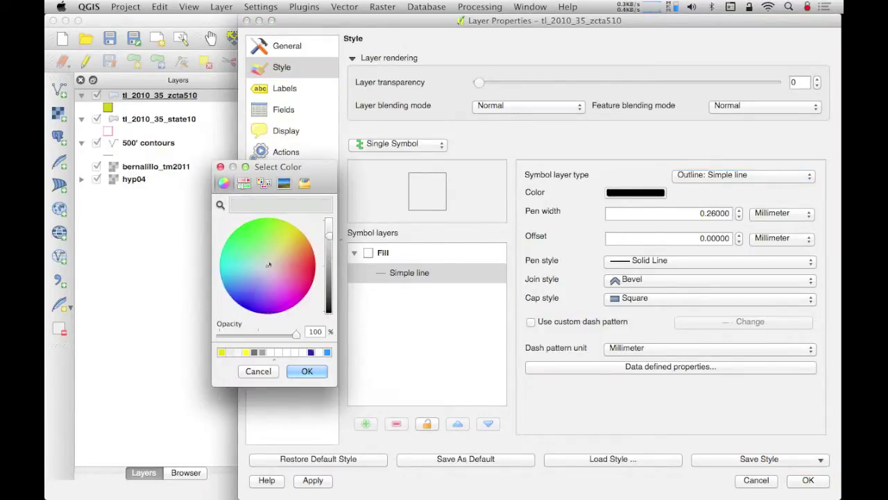
pyautogui.click(306, 371)
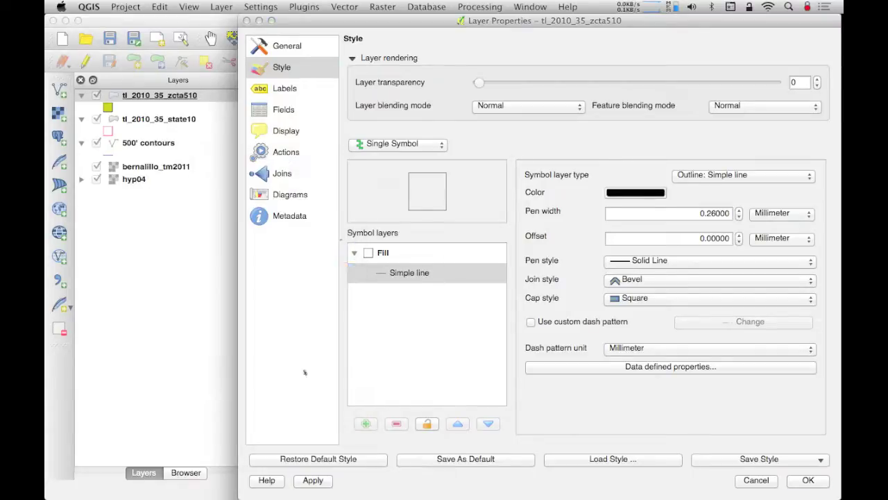
pyautogui.click(808, 480)
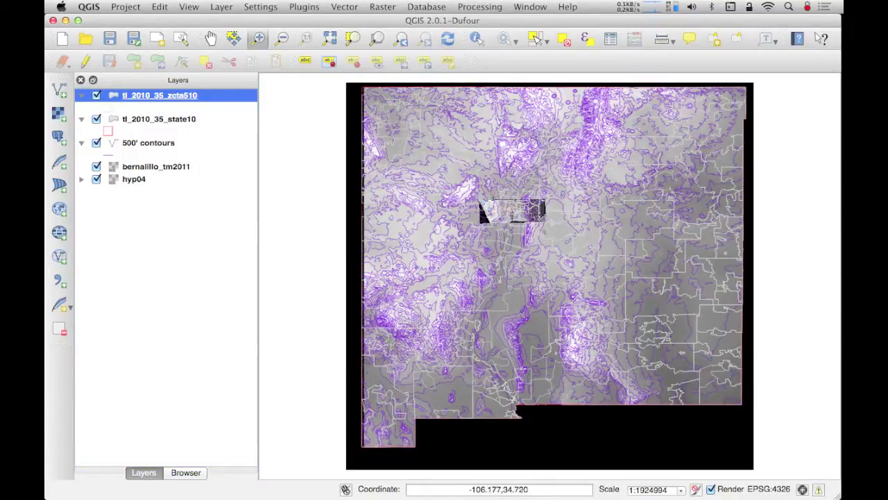
# - Zoom in on a rectangle around the bernalillo_tm2011 Landsat image
pyautogui.moveTo(480, 201); pyautogui.dragTo(544, 231)
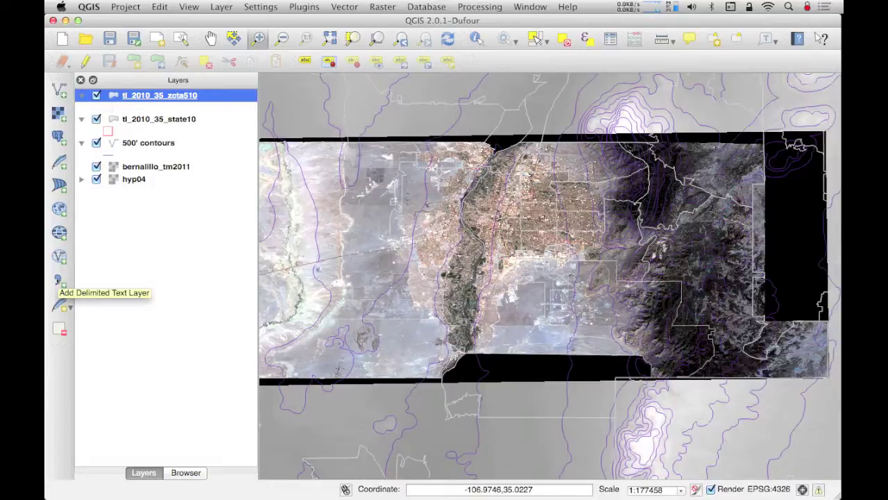
# - Load NM_Features_20130811.txt from the QGIS Demo folder into the delimited text import dialog
pyautogui.click(59, 280)
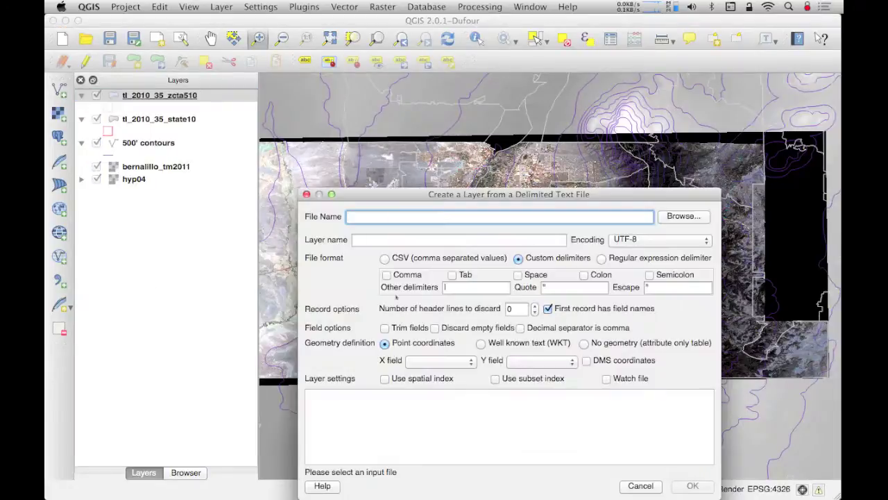
pyautogui.click(684, 217)
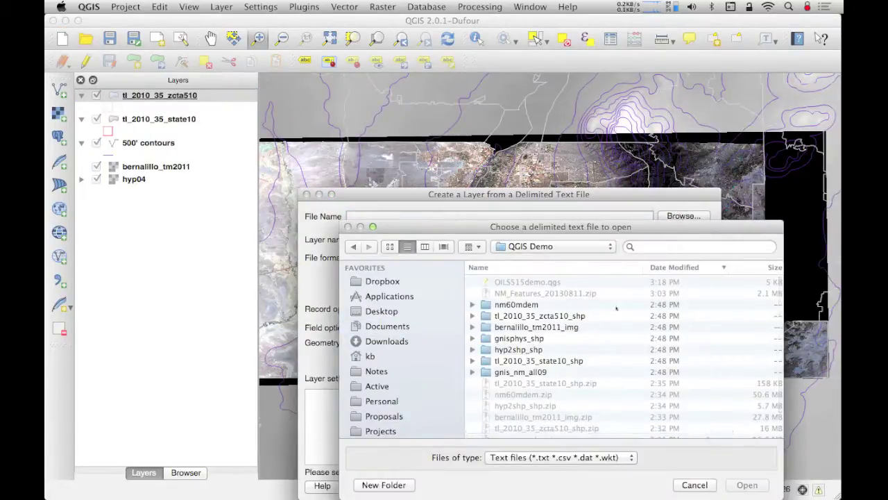
pyautogui.scroll(-3, 569, 349)
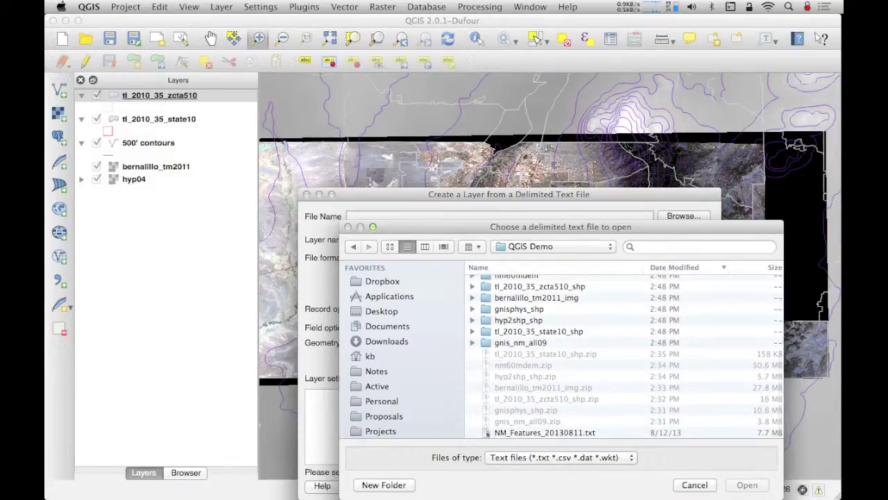
pyautogui.click(488, 433)
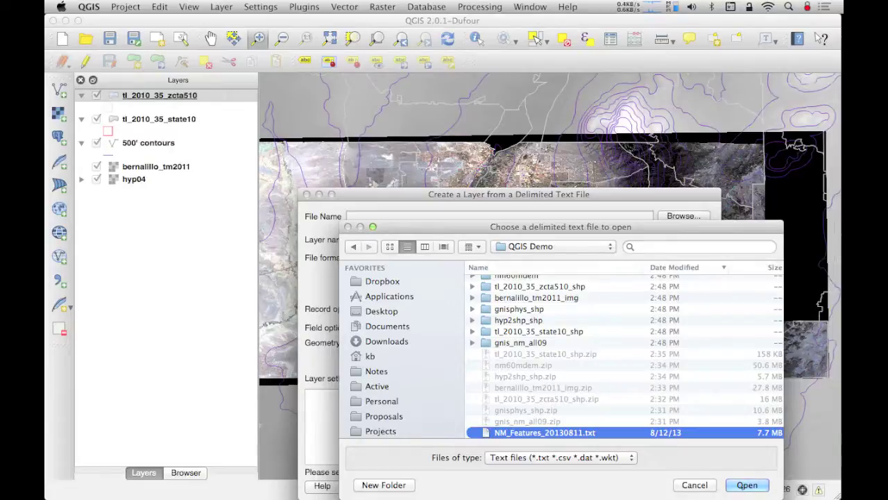
pyautogui.click(734, 485)
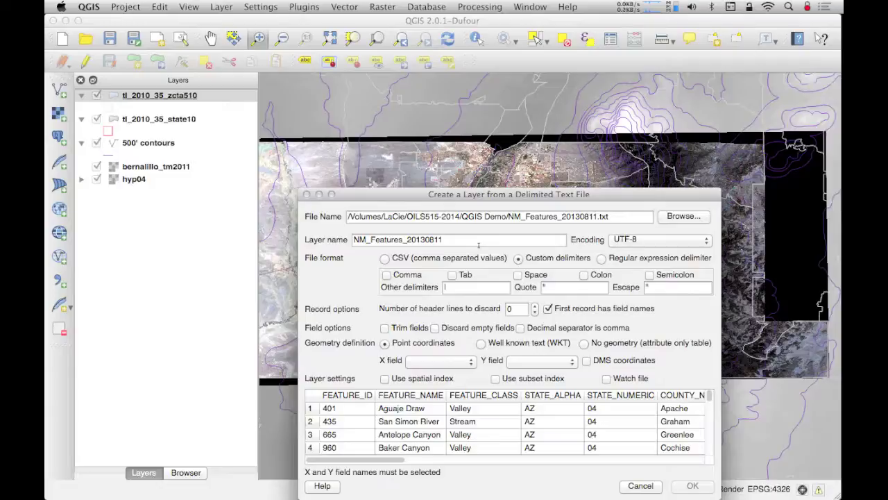
pyautogui.click(449, 287)
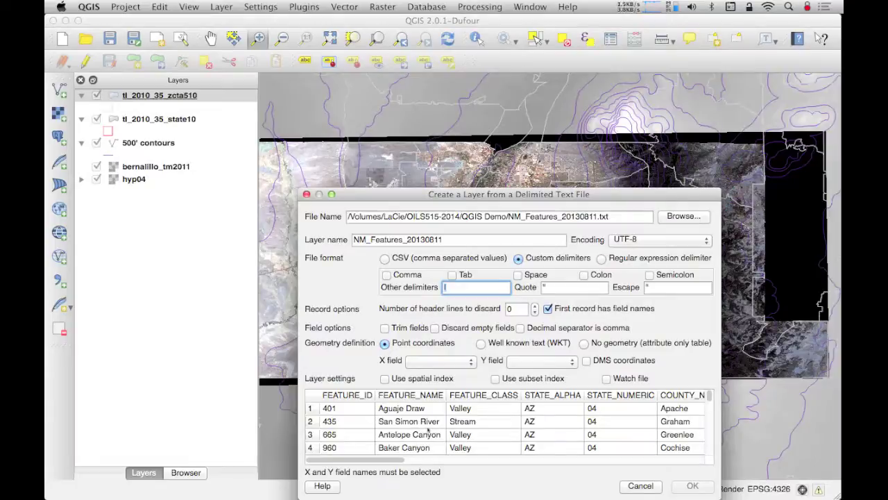
pyautogui.hscroll(8, 428, 430)
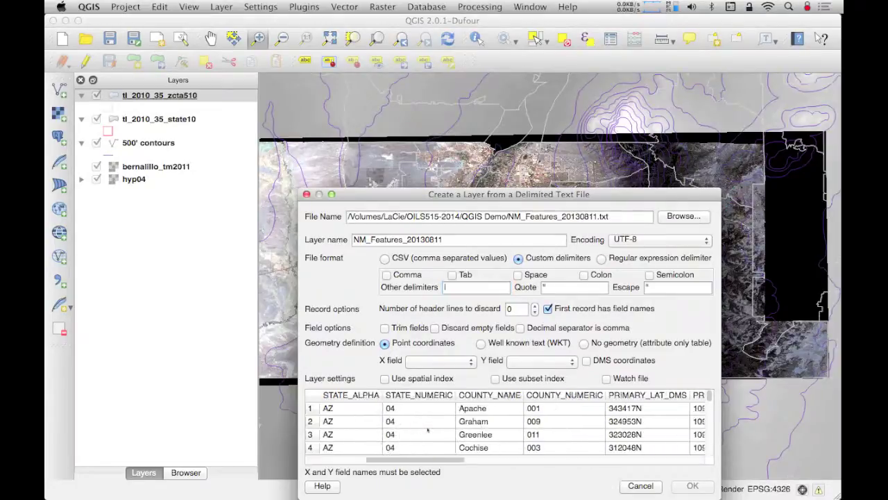
pyautogui.hscroll(8, 428, 430)
pyautogui.scroll(-1, 428, 430)
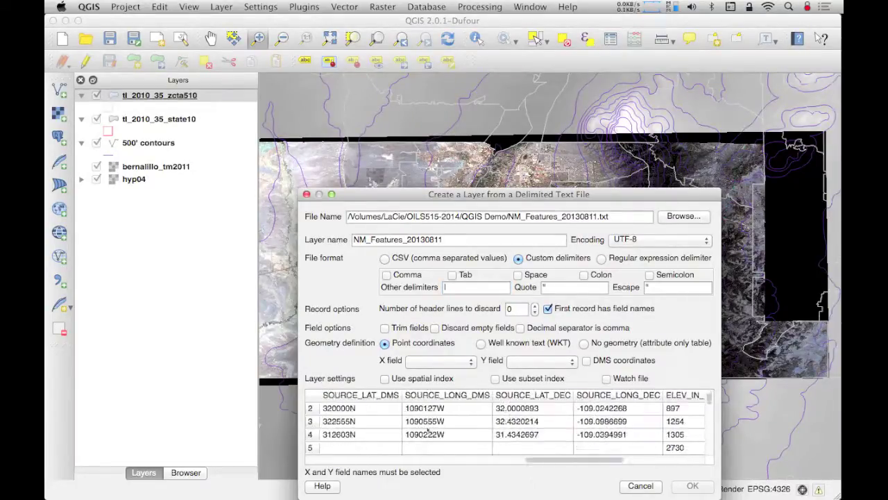
pyautogui.hscroll(8, 428, 430)
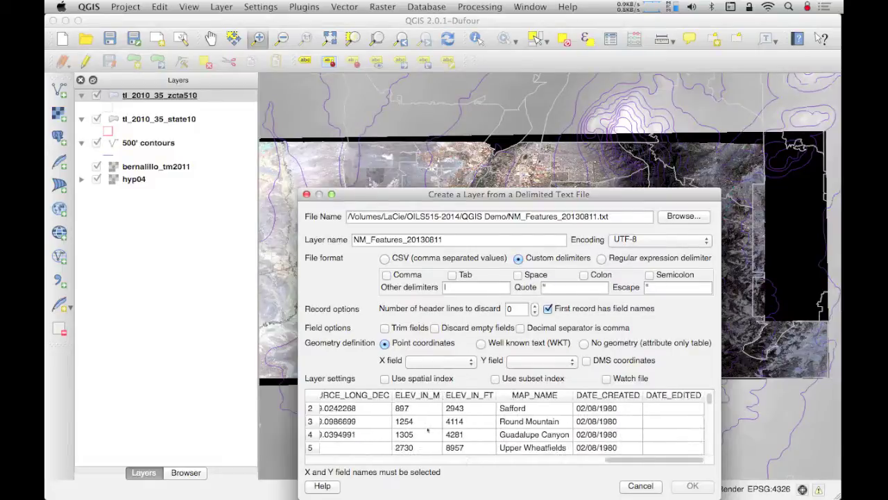
pyautogui.hscroll(-15, 428, 430)
pyautogui.scroll(-3, 428, 430)
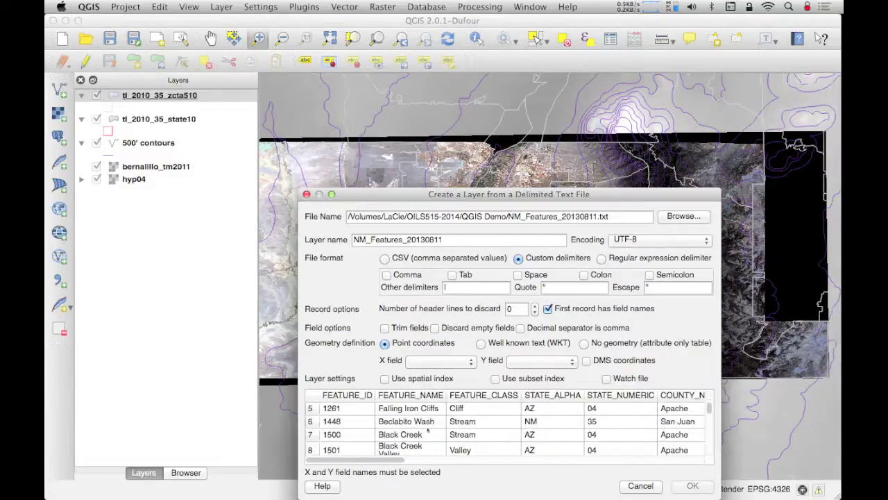
pyautogui.hscroll(5, 427, 431)
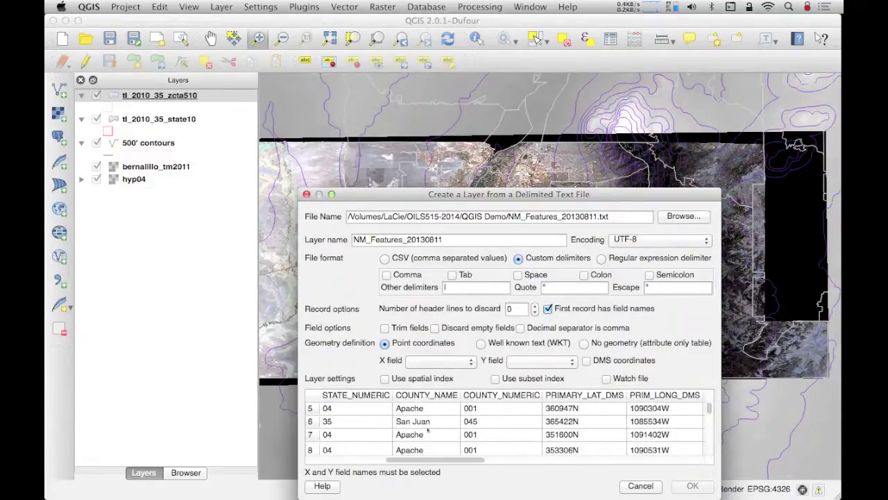
pyautogui.hscroll(5, 427, 430)
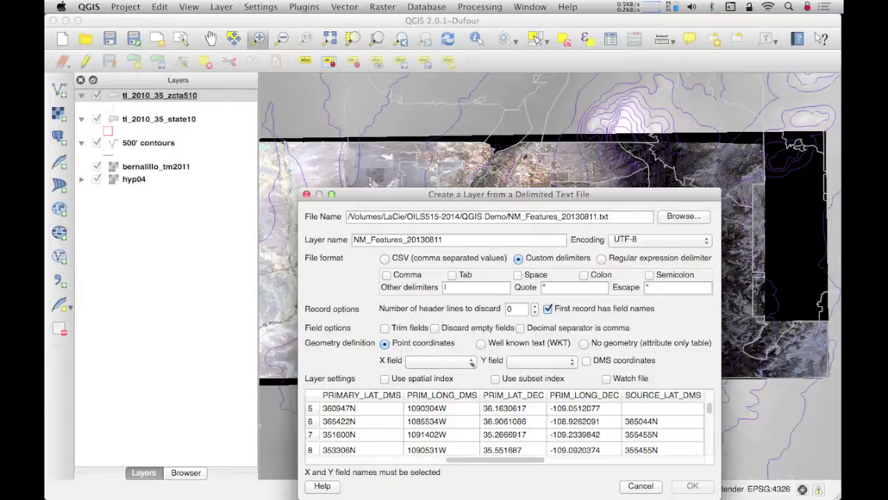
# - Set X field to SOURCE_LONG_DEC and Y field to SOURCE_LAT_DEC, then create the layer
pyautogui.click(472, 362)
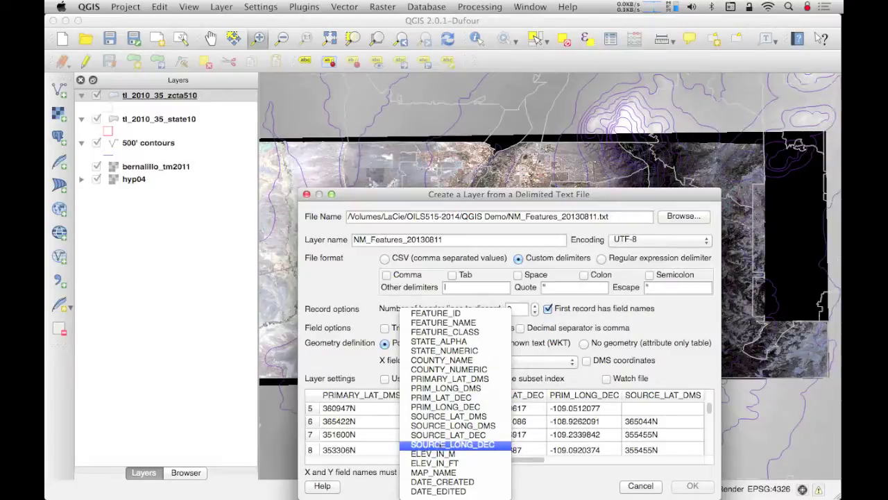
pyautogui.click(437, 444)
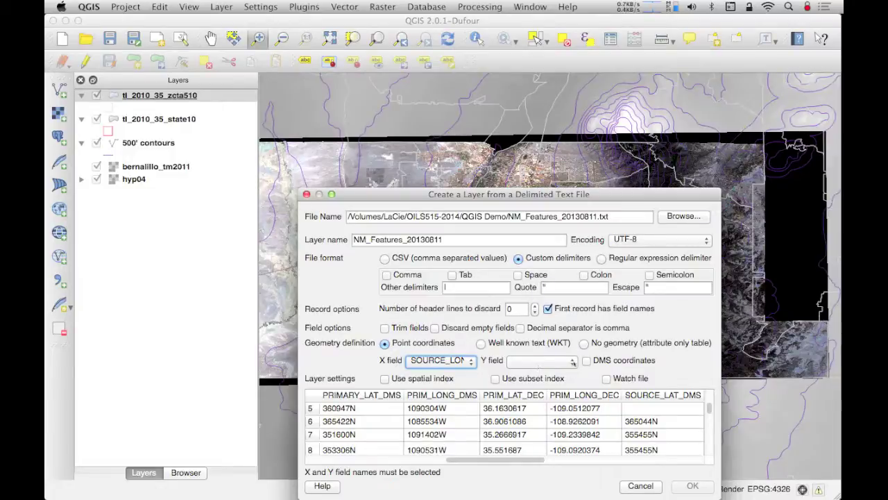
pyautogui.click(573, 361)
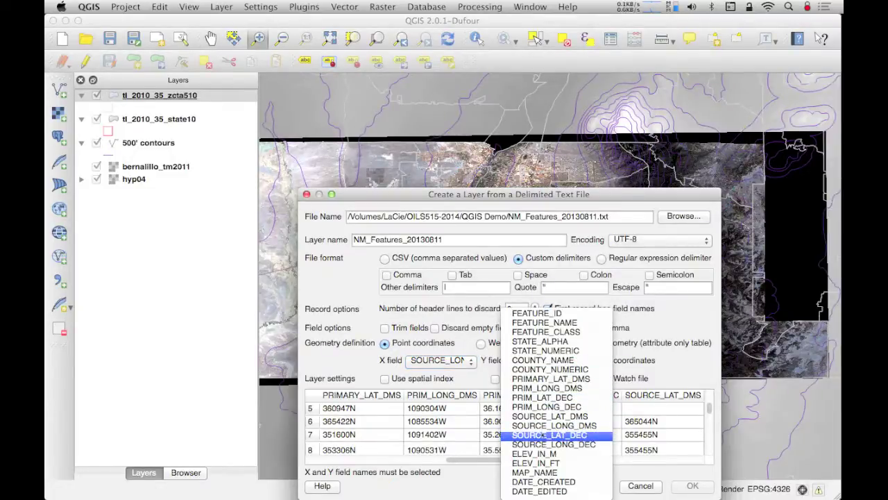
pyautogui.click(541, 435)
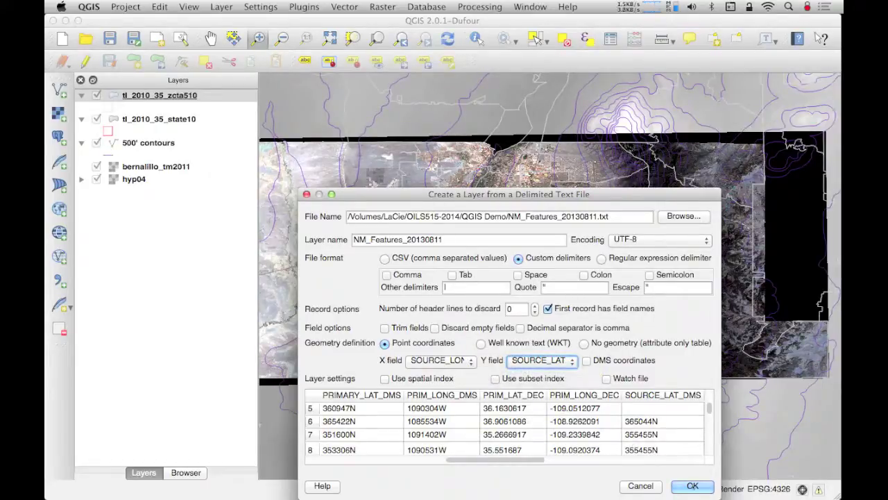
pyautogui.click(692, 487)
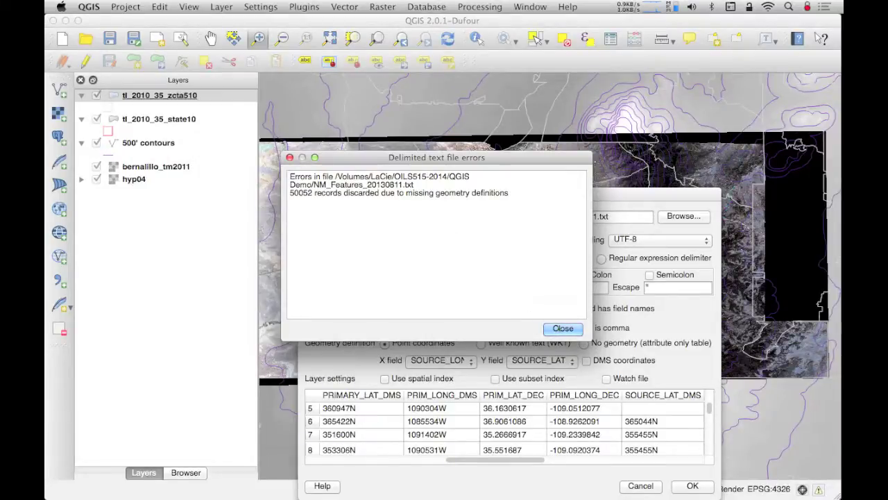
# - Dismiss the discarded-records report and accept WGS 84 (EPSG:4326) as the layer CRS
pyautogui.click(563, 329)
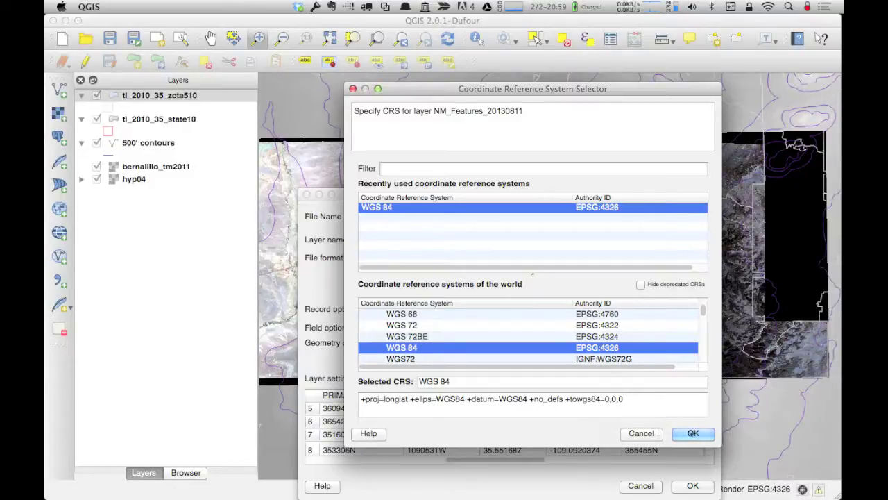
pyautogui.click(692, 433)
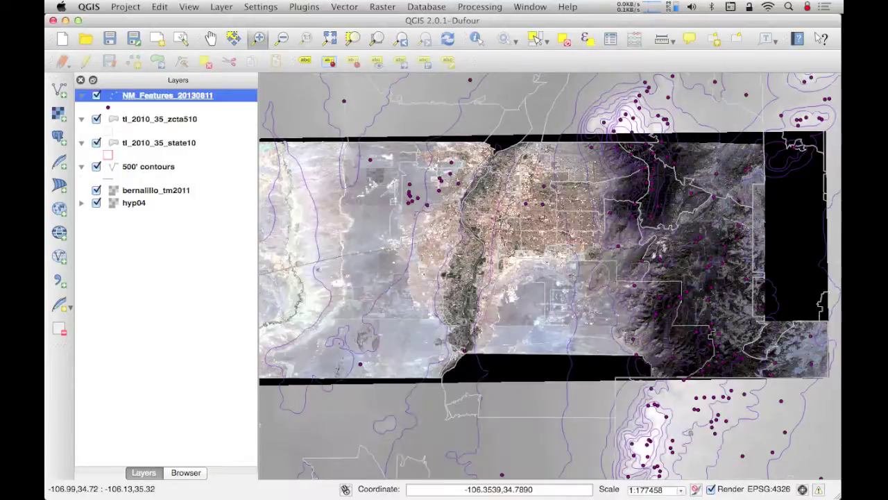